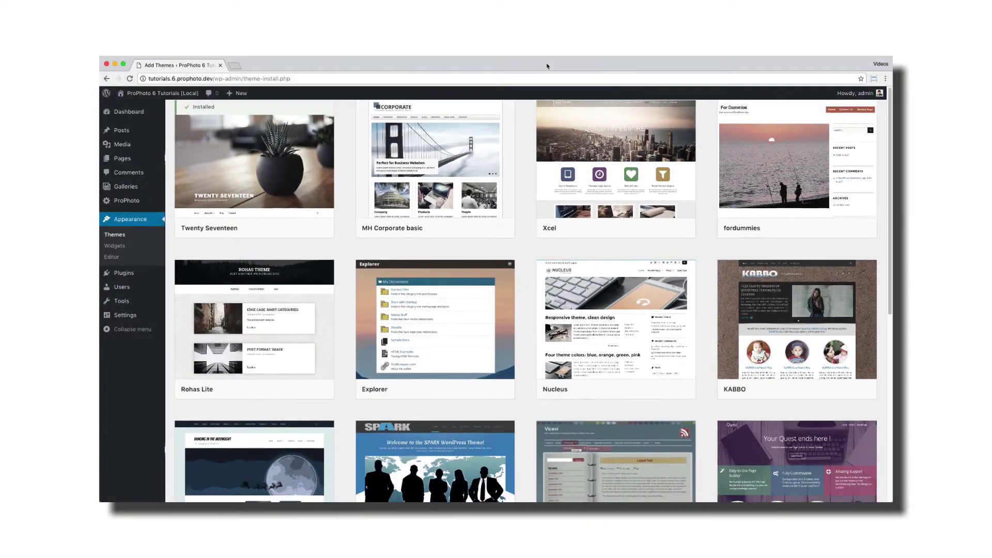
# Scroll down through the Add Themes grid of available themes
pyautogui.scroll(-4, 548, 65)
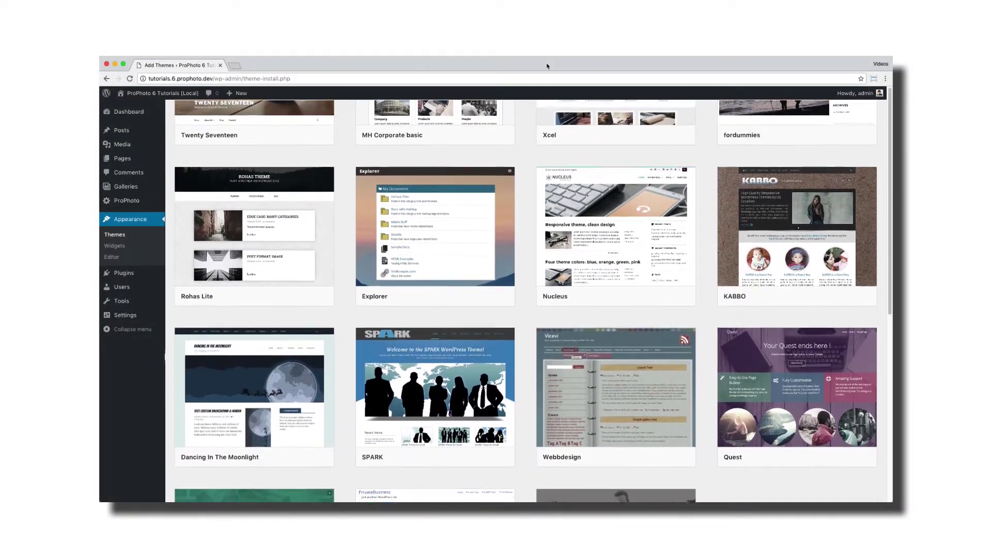
pyautogui.scroll(-3, 547, 65)
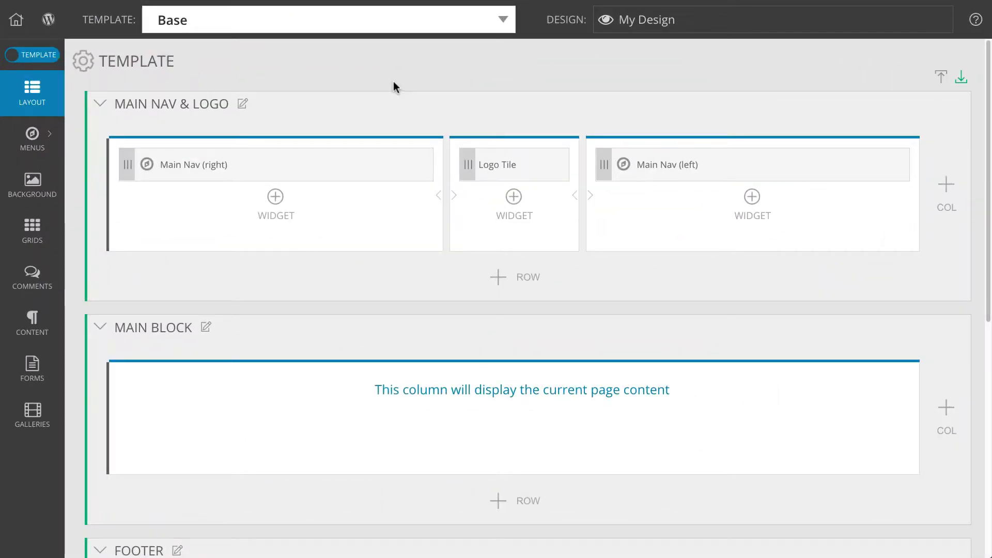
# Switch from the Base layout to the My Design templates manager
pyautogui.click(27, 59)
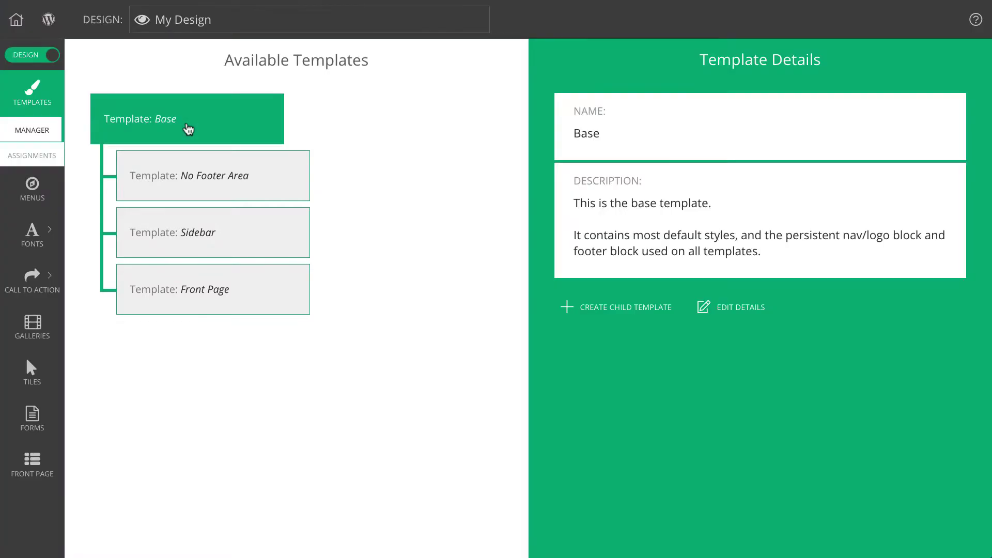
# Read the Sidebar, No Footer Area and Front Page template details in turn
pyautogui.click(231, 234)
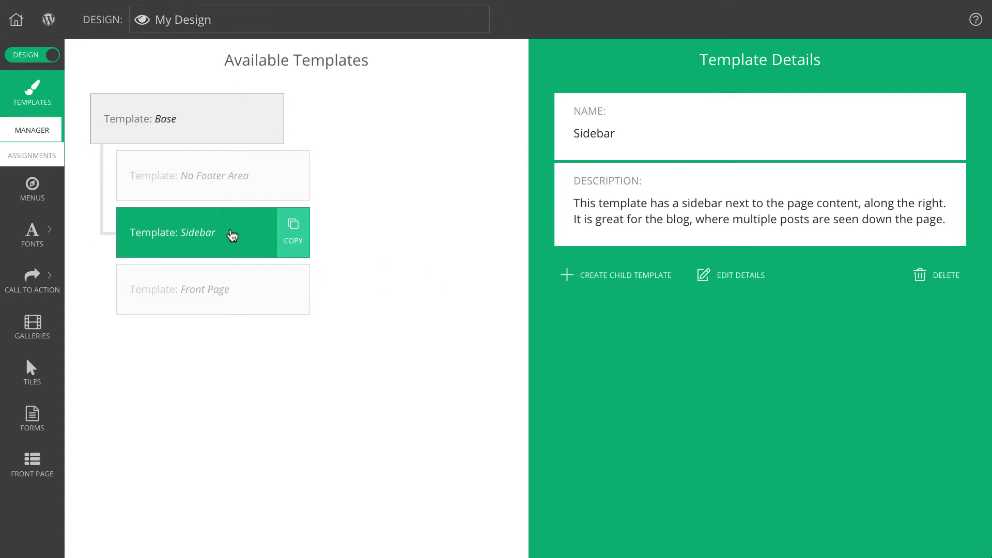
pyautogui.click(268, 182)
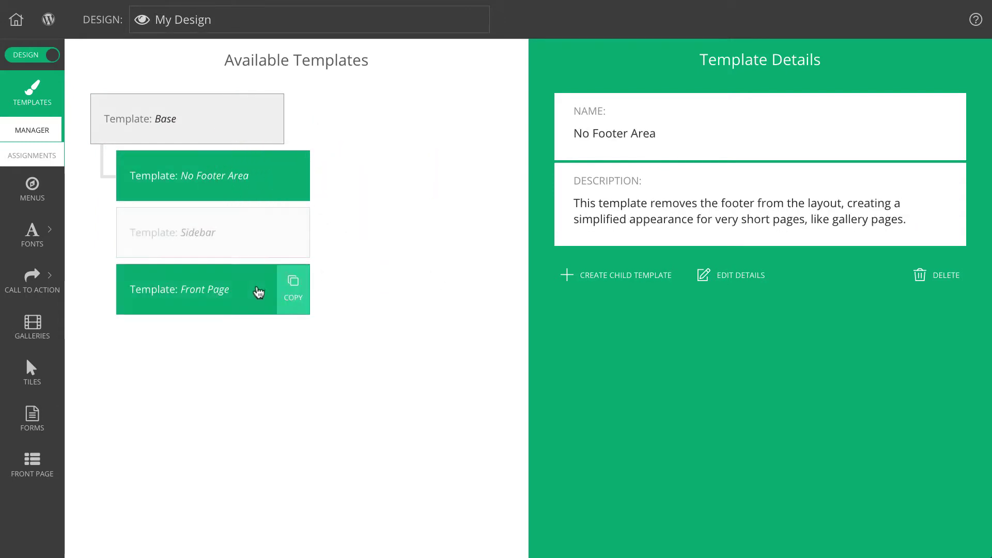
pyautogui.click(258, 293)
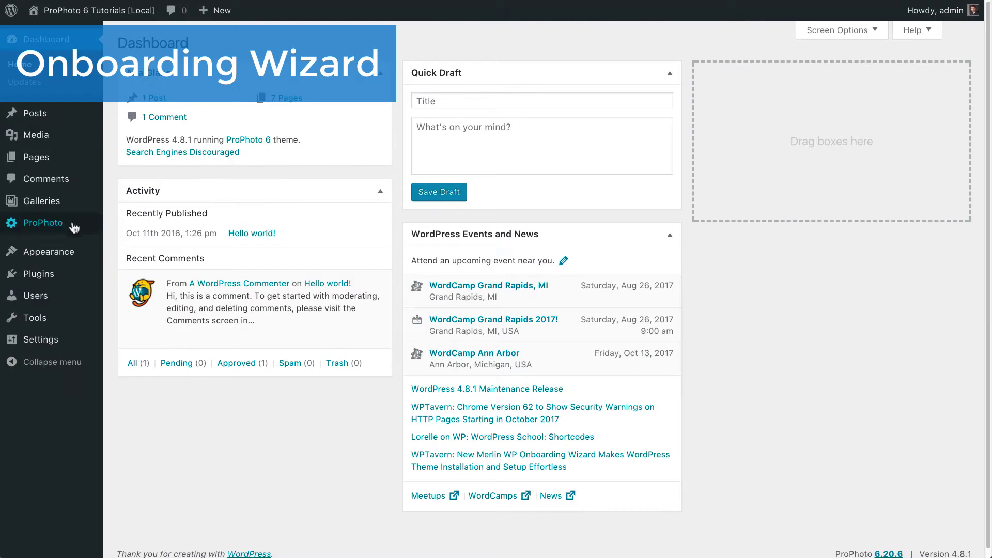
# Open ProPhoto Manage Designs, check My Design's setup, then close the setup
pyautogui.moveTo(91, 227)
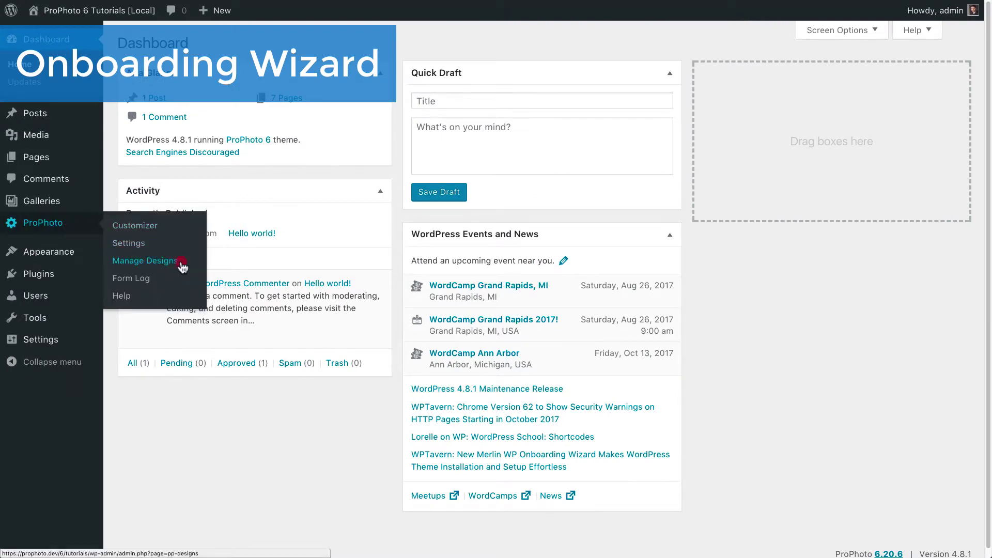
pyautogui.click(181, 262)
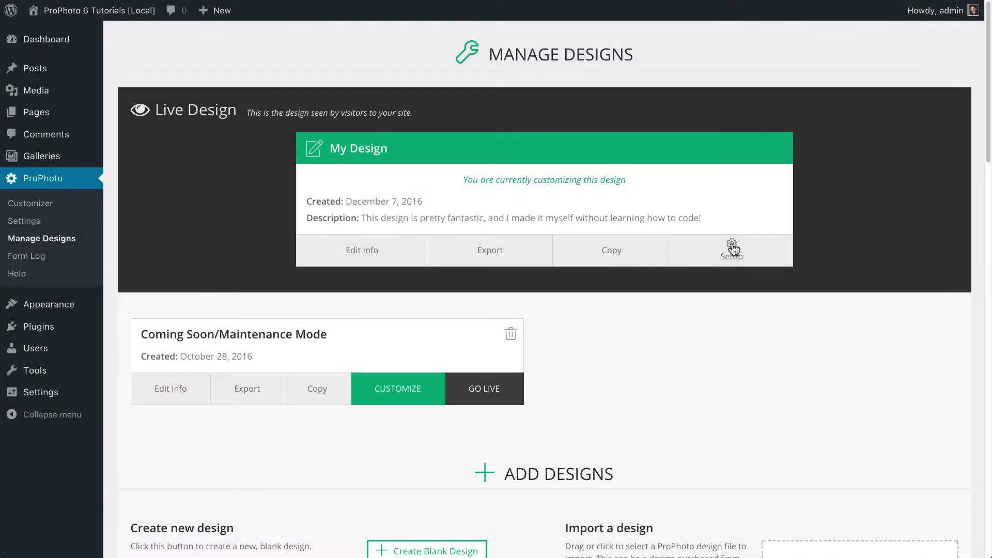
pyautogui.click(732, 249)
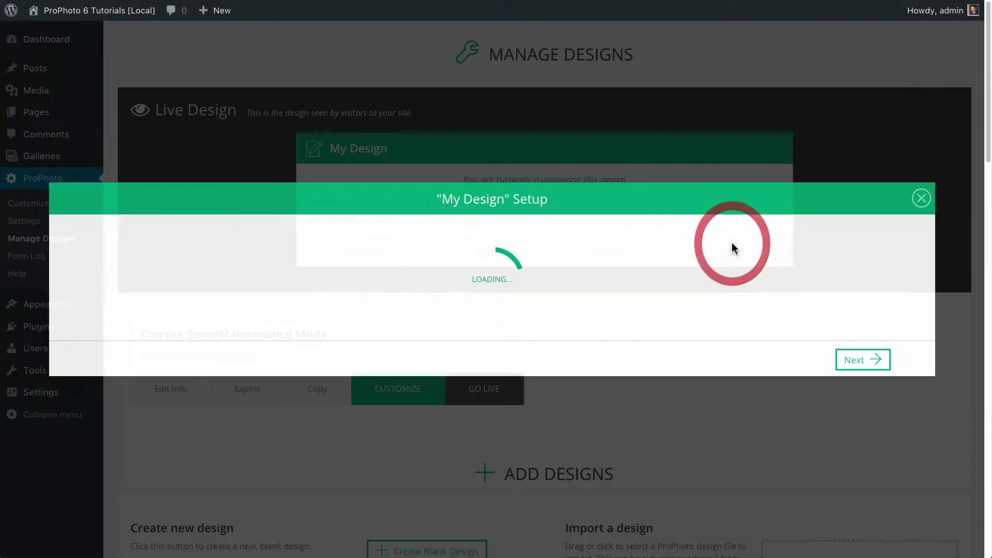
pyautogui.click(922, 44)
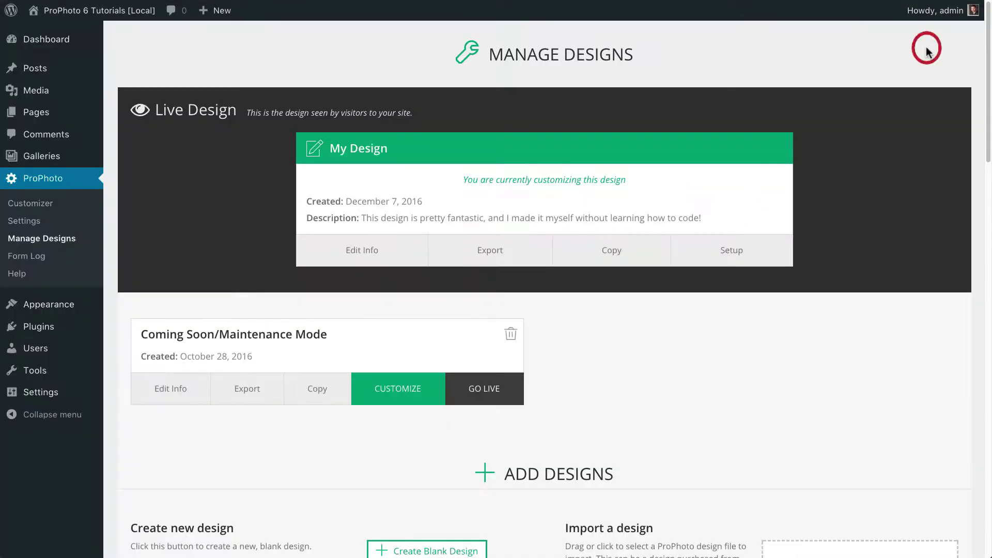
# Override the About page's template with About Me, update it, and view the page
pyautogui.click(49, 114)
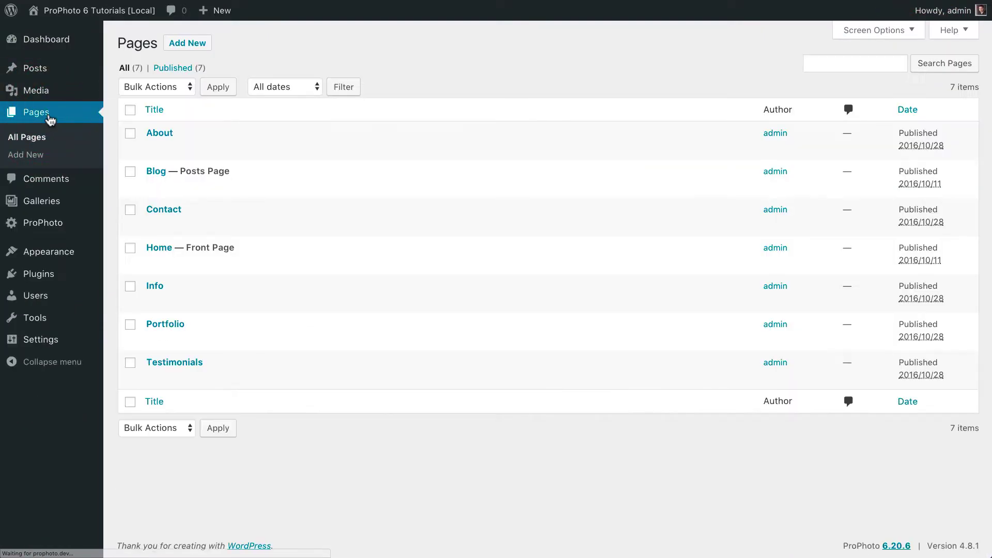
pyautogui.click(159, 133)
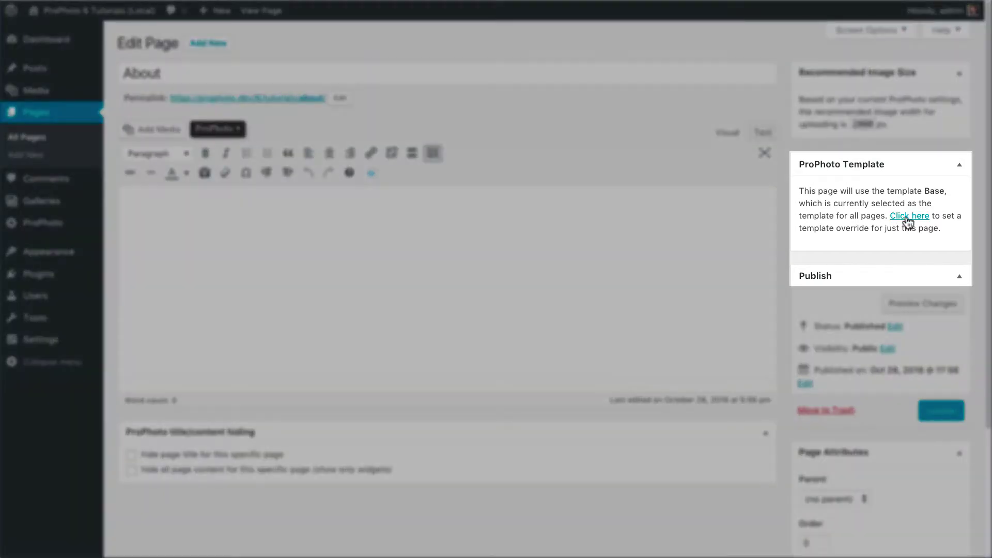
pyautogui.click(907, 218)
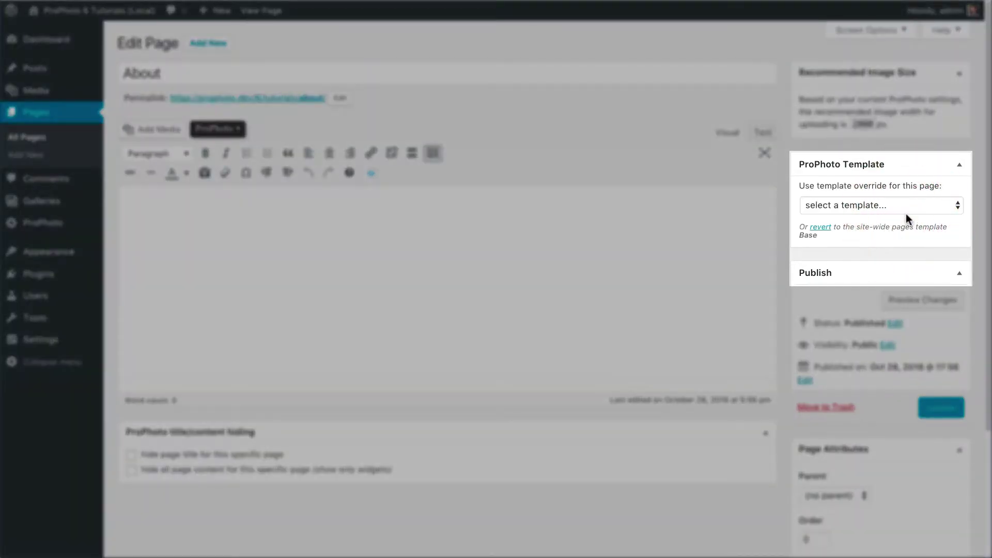
pyautogui.click(908, 211)
pyautogui.click(881, 231)
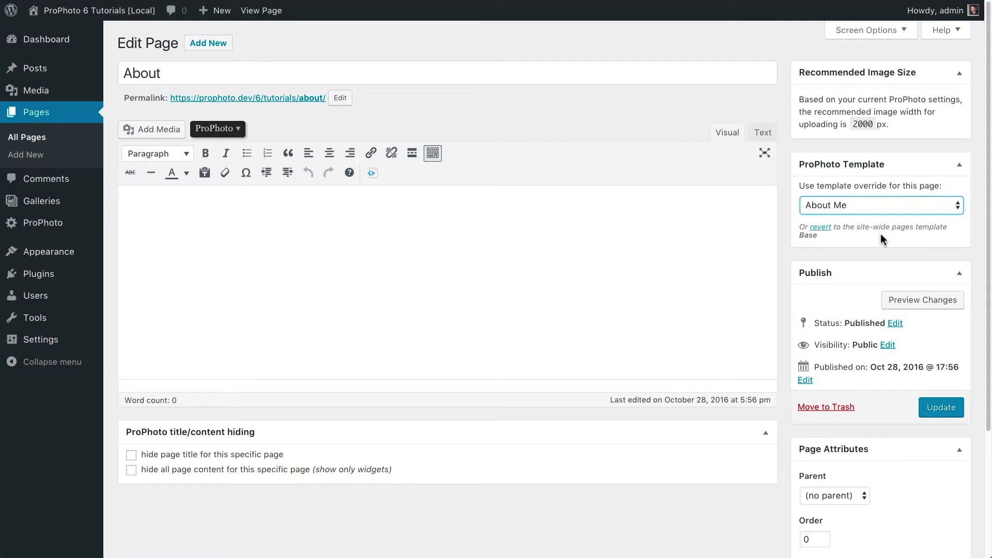
pyautogui.click(939, 406)
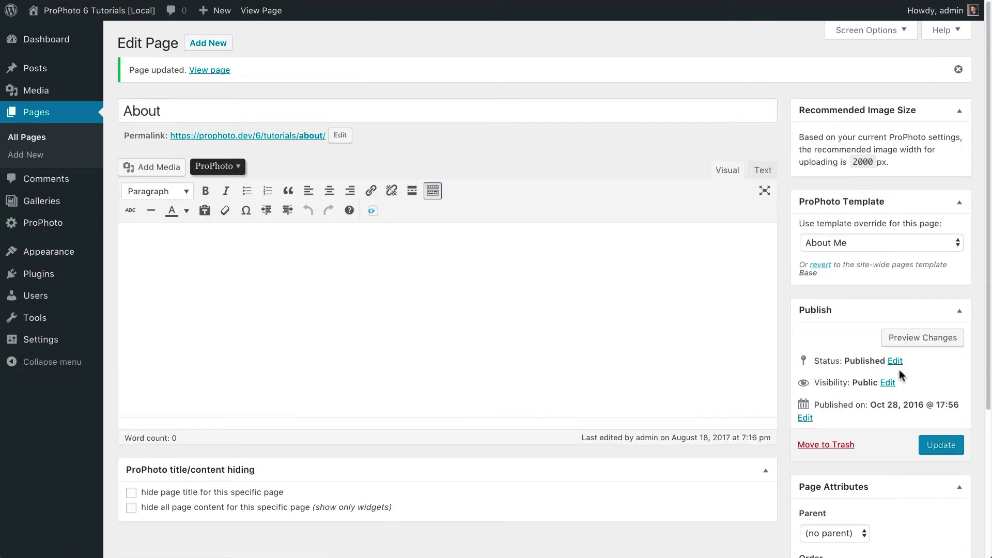
pyautogui.click(209, 73)
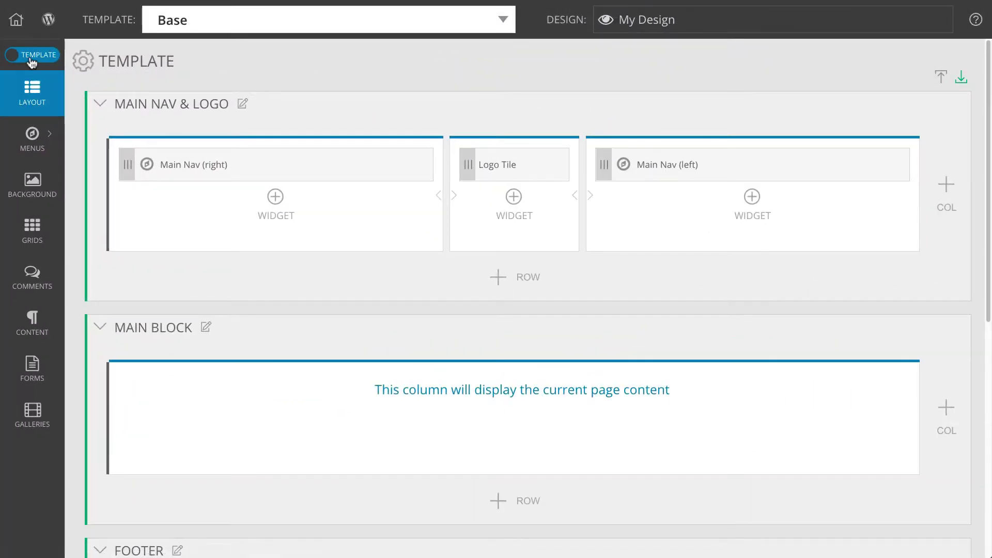
# Under Templates > Assignments, set individual post pages to use the Base template
pyautogui.click(32, 57)
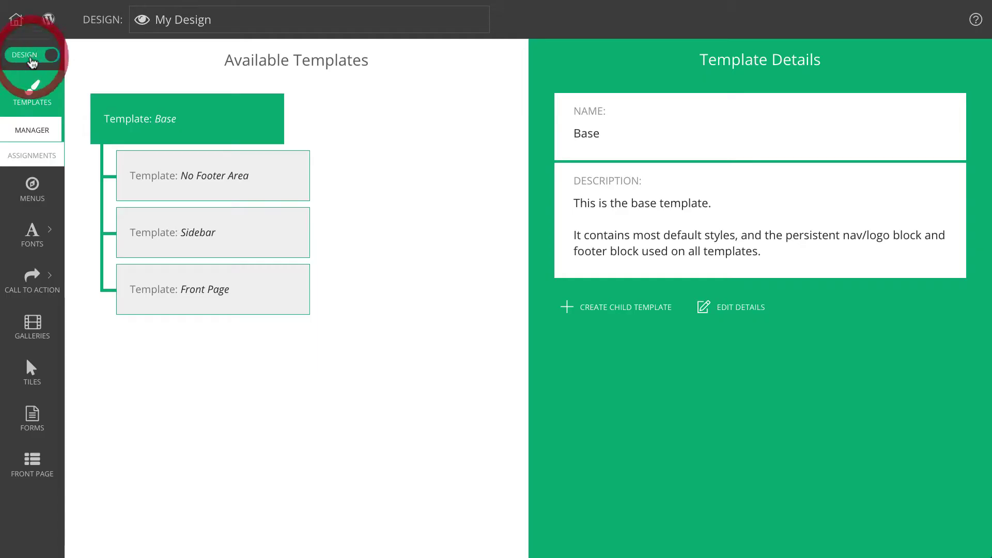
pyautogui.click(31, 155)
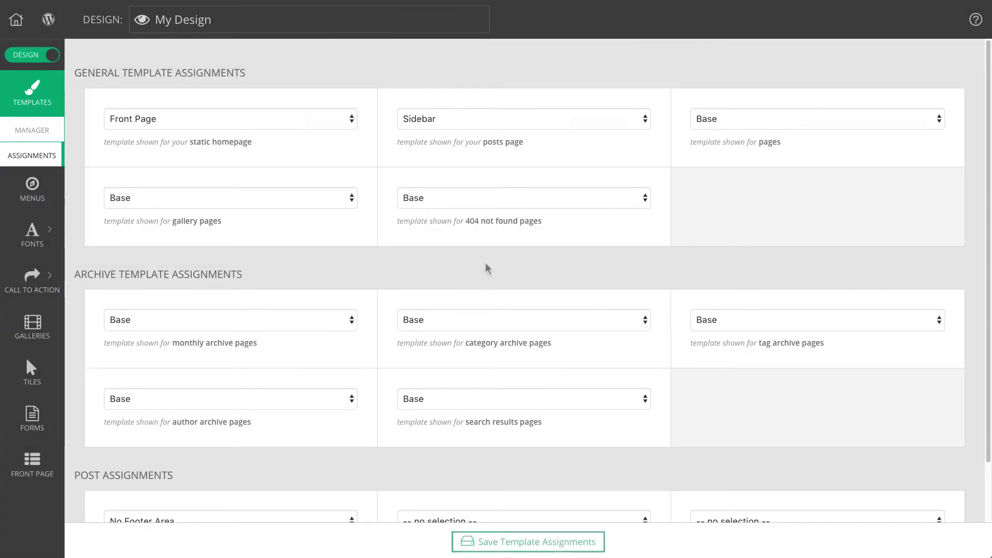
pyautogui.moveTo(988, 188); pyautogui.dragTo(987, 277)
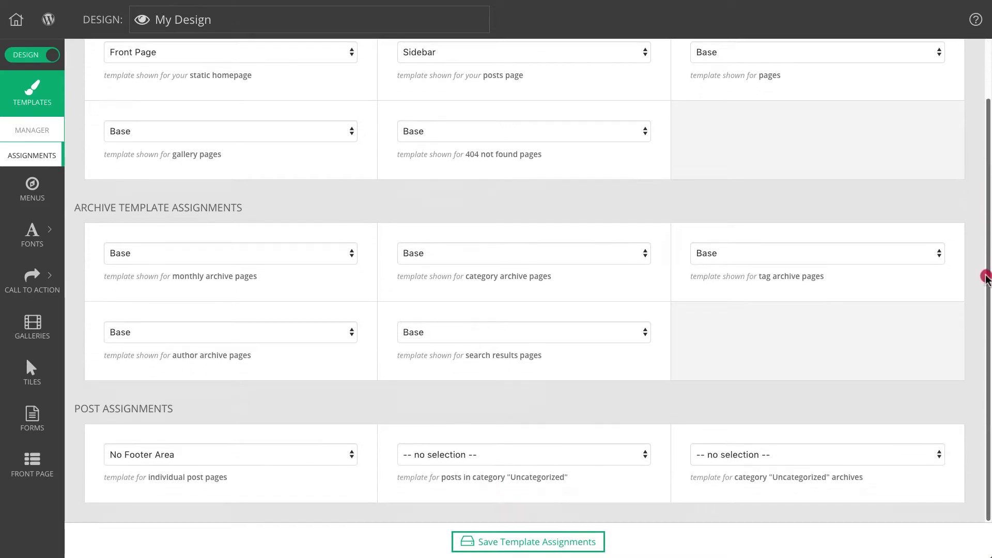
pyautogui.click(253, 458)
pyautogui.click(245, 479)
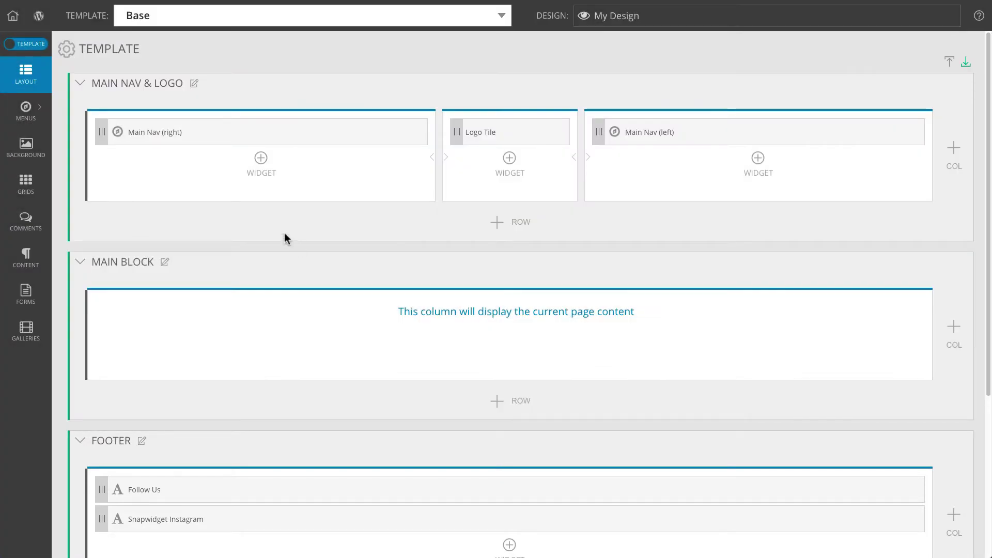
# Show the option menus for the Main Nav & Logo block and its header row
pyautogui.click(66, 83)
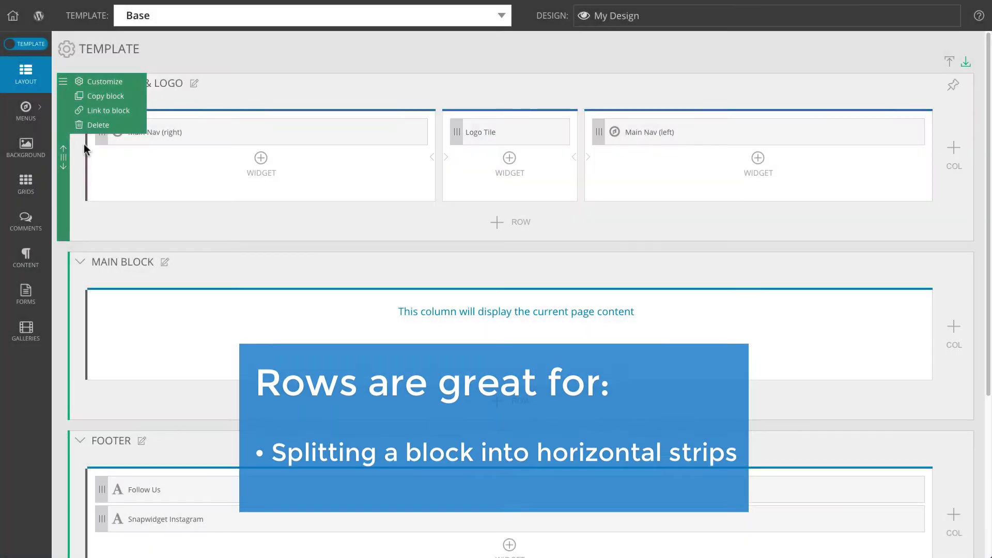
pyautogui.click(84, 128)
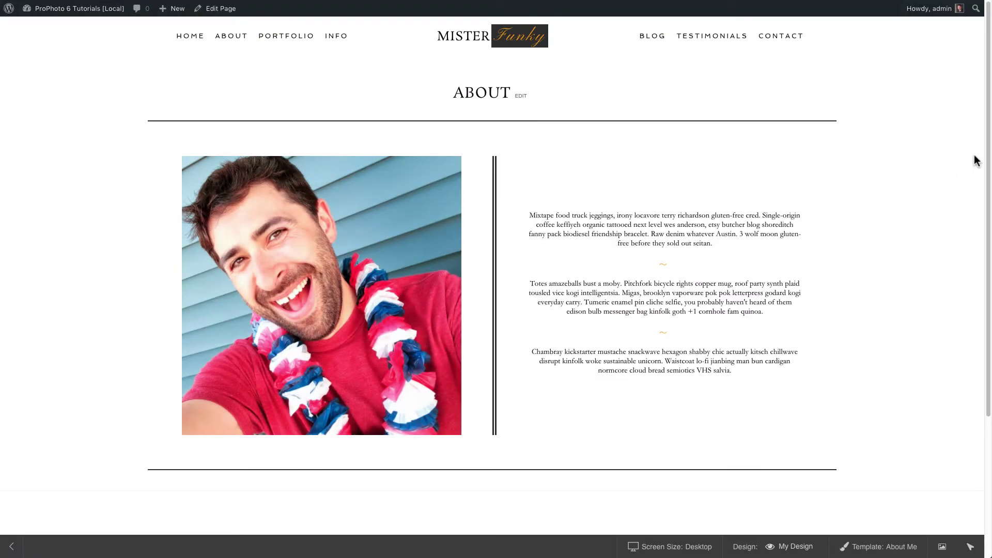
# Narrow the browser window to preview the About page at a smaller width
pyautogui.moveTo(988, 158); pyautogui.dragTo(754, 152)
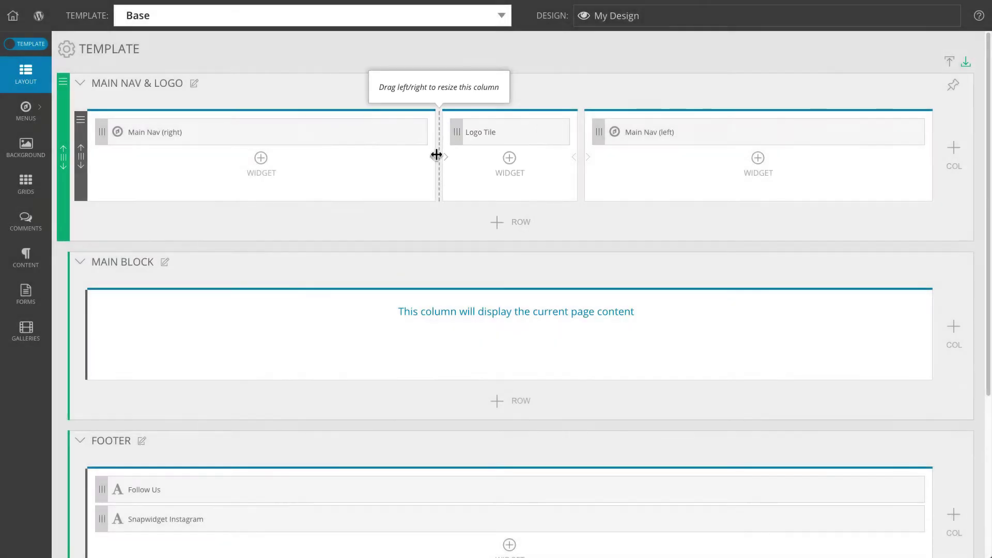
pyautogui.moveTo(436, 154)
pyautogui.mouseDown()
pyautogui.moveTo(294, 155)
pyautogui.moveTo(438, 150)
pyautogui.mouseUp()
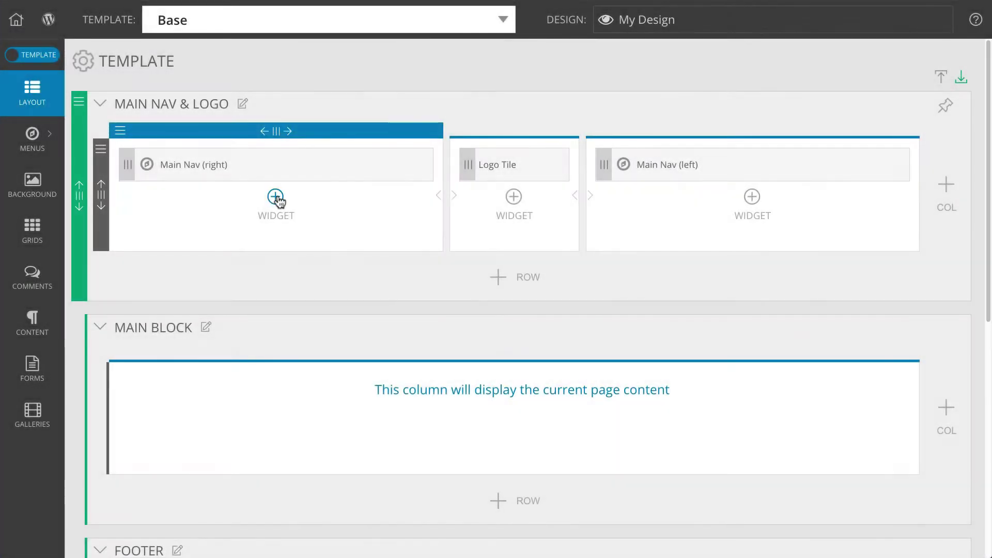
# Add a P6 Text Widget labelled 'My Text Widget' to the left nav column
pyautogui.click(275, 196)
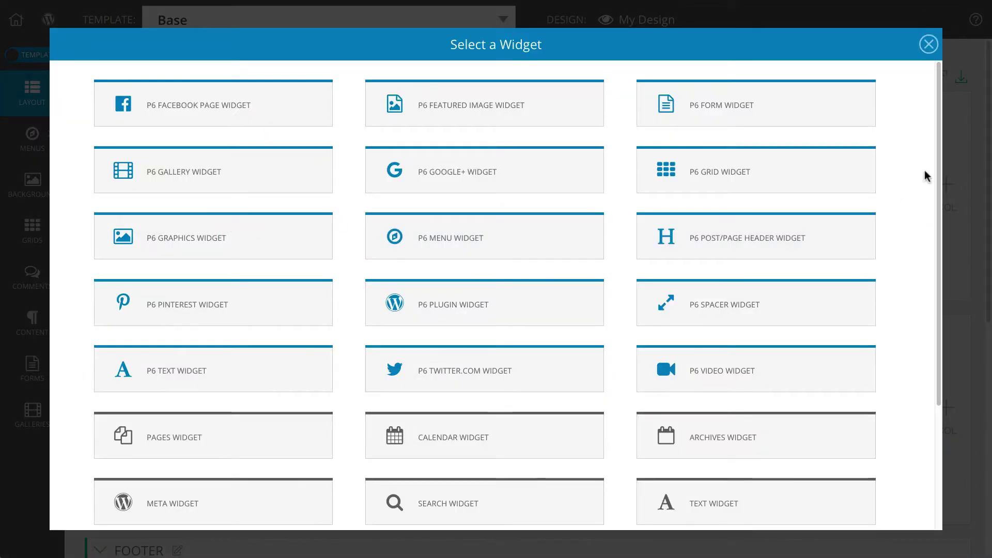
pyautogui.moveTo(936, 168); pyautogui.dragTo(916, 300)
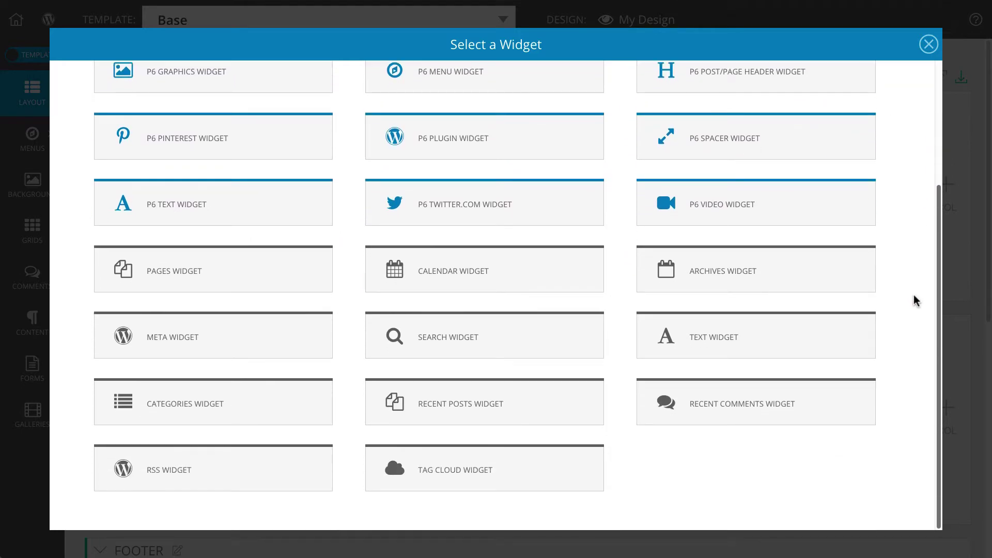
pyautogui.click(206, 200)
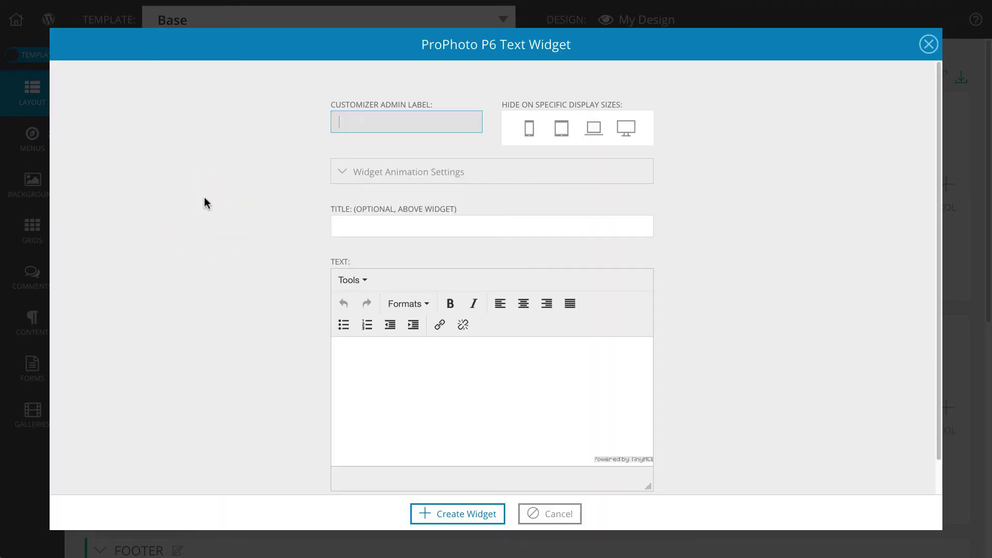
pyautogui.write('My Text Widget')
pyautogui.click(455, 514)
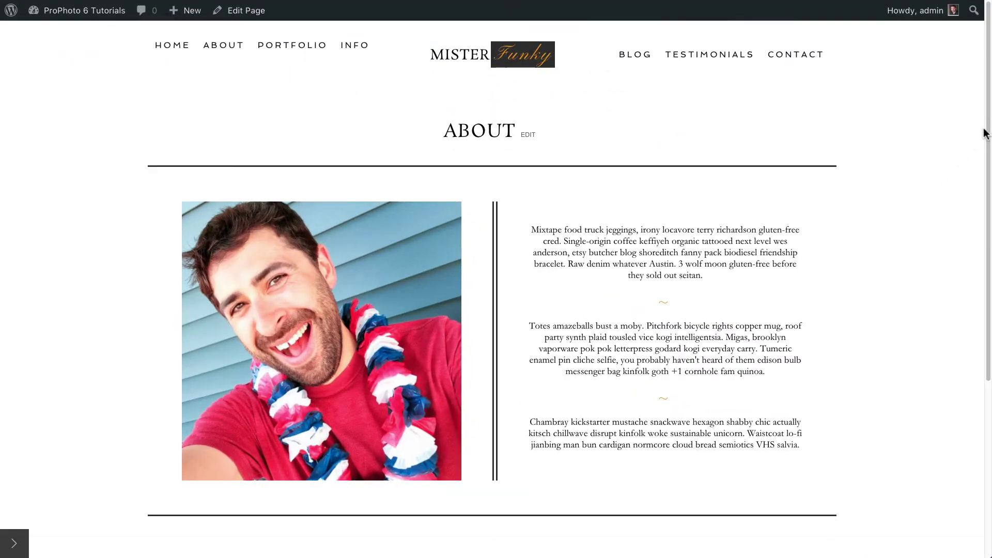
# Move Social Links into the upper footer column and copy the Snapwidget Instagram widget
pyautogui.moveTo(988, 128); pyautogui.dragTo(988, 310)
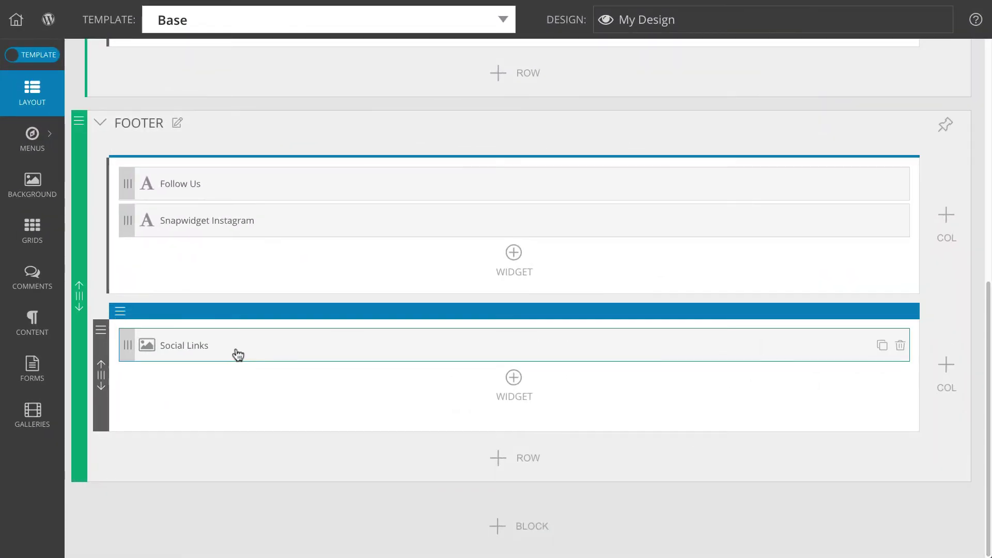
pyautogui.click(238, 354)
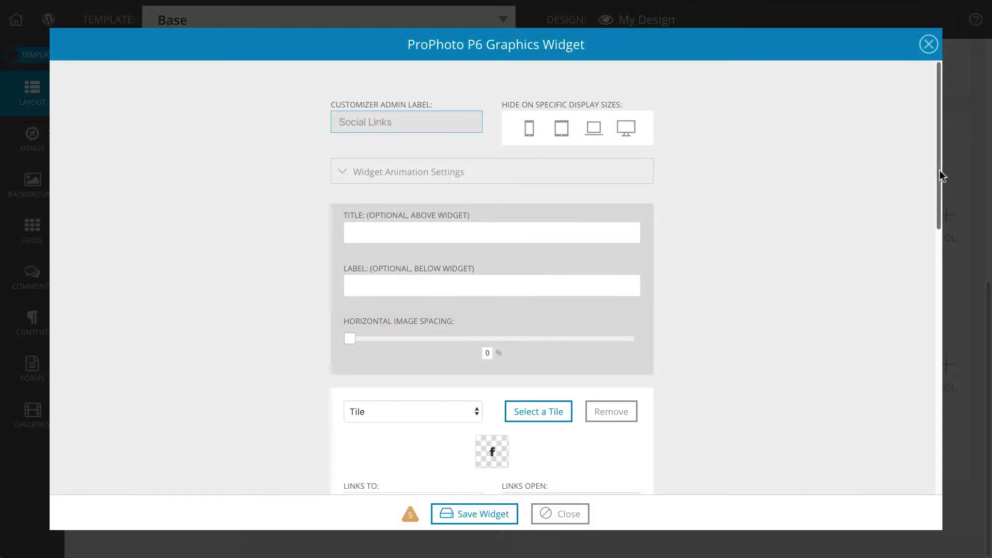
pyautogui.moveTo(938, 172); pyautogui.dragTo(914, 294)
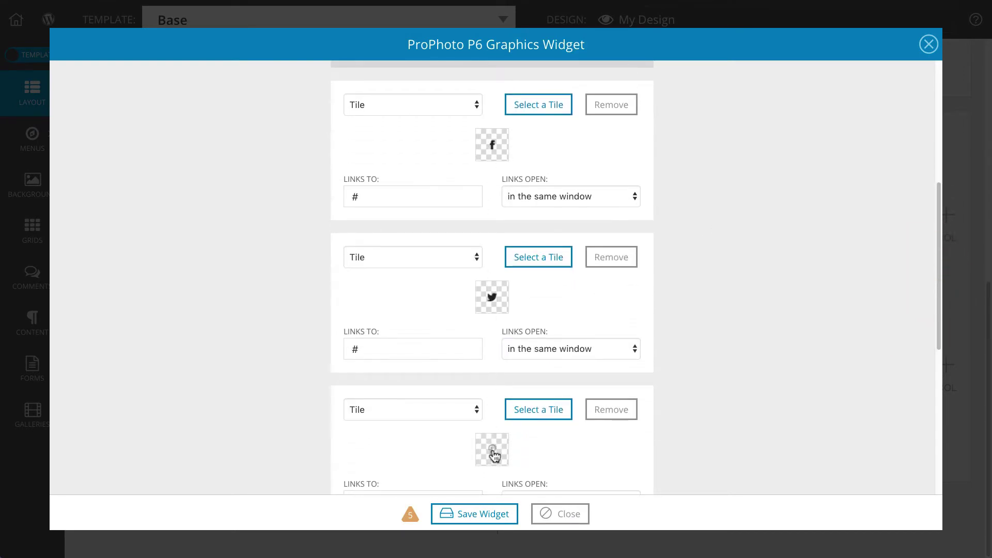
pyautogui.click(556, 515)
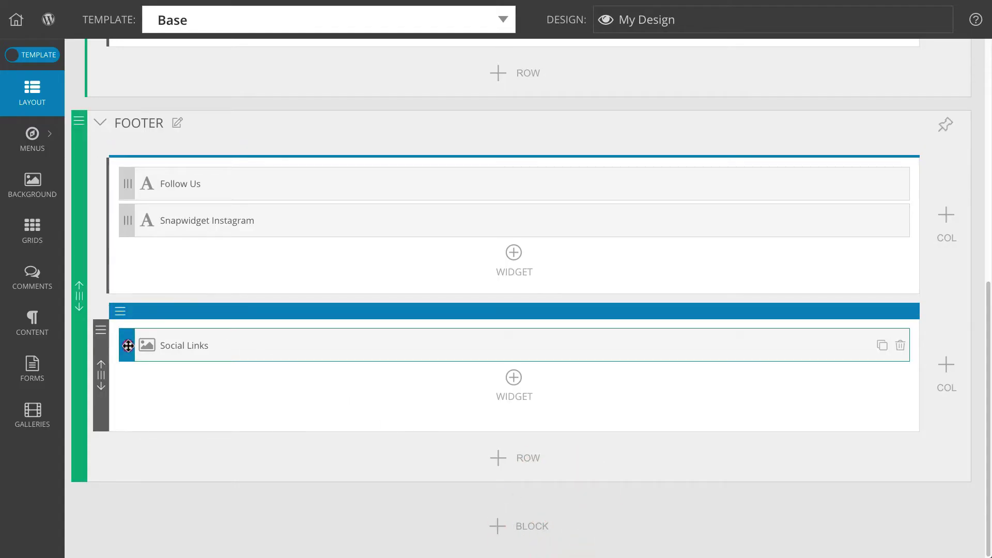
pyautogui.moveTo(128, 344); pyautogui.dragTo(125, 194)
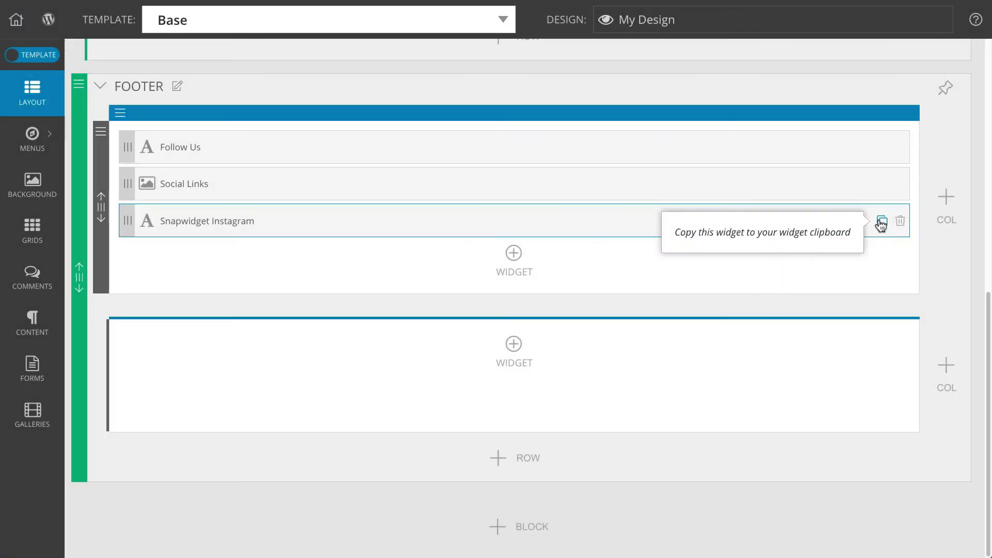
pyautogui.click(881, 224)
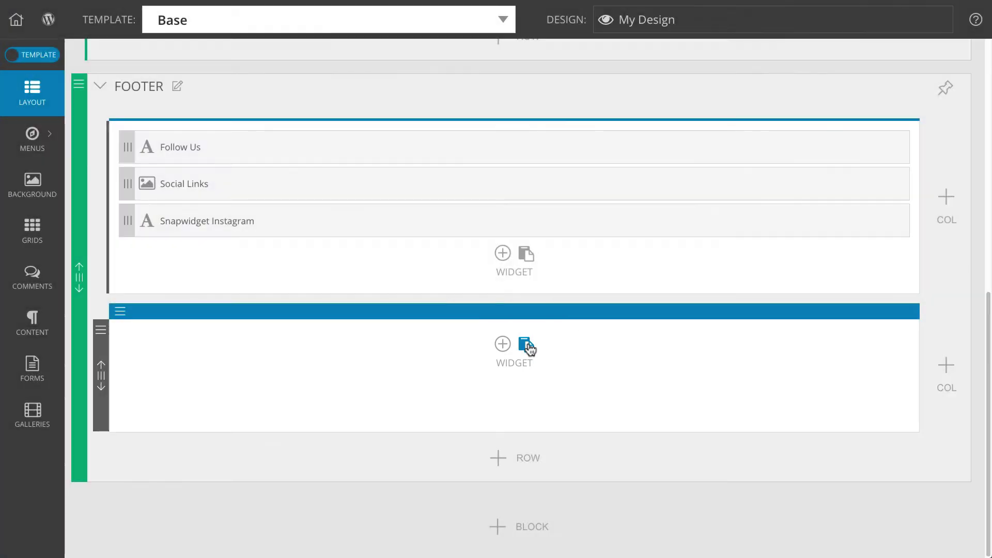
# Paste the Snapwidget Instagram widget copy into the lower row, then scroll the About page
pyautogui.click(526, 344)
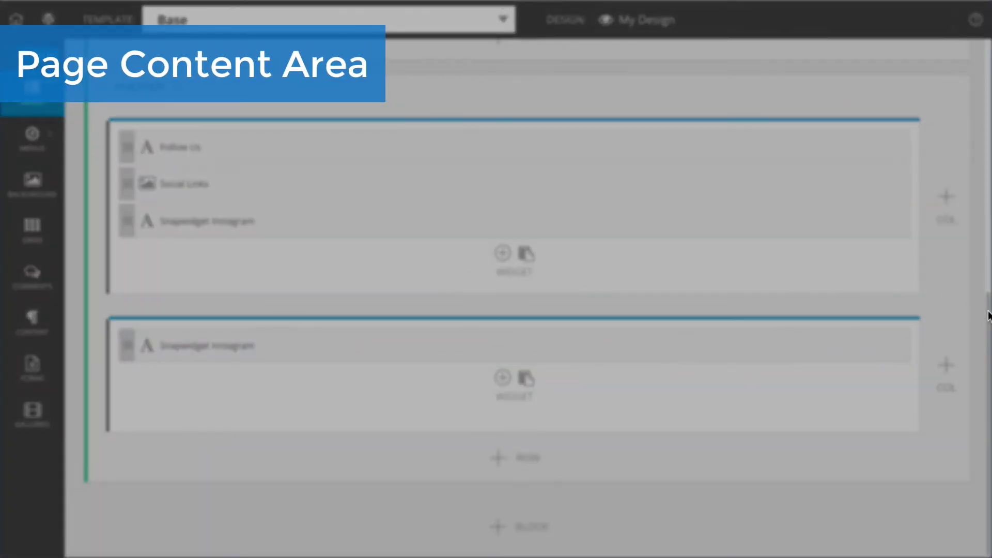
pyautogui.moveTo(987, 316); pyautogui.dragTo(969, 108)
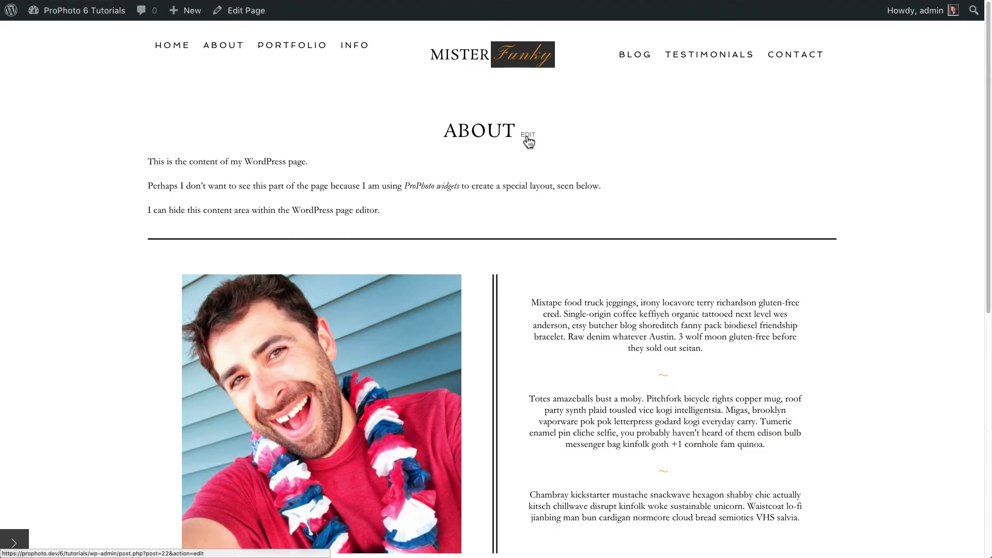
# Keep the About page title visible, hide all page content, update the page and view it
pyautogui.click(528, 137)
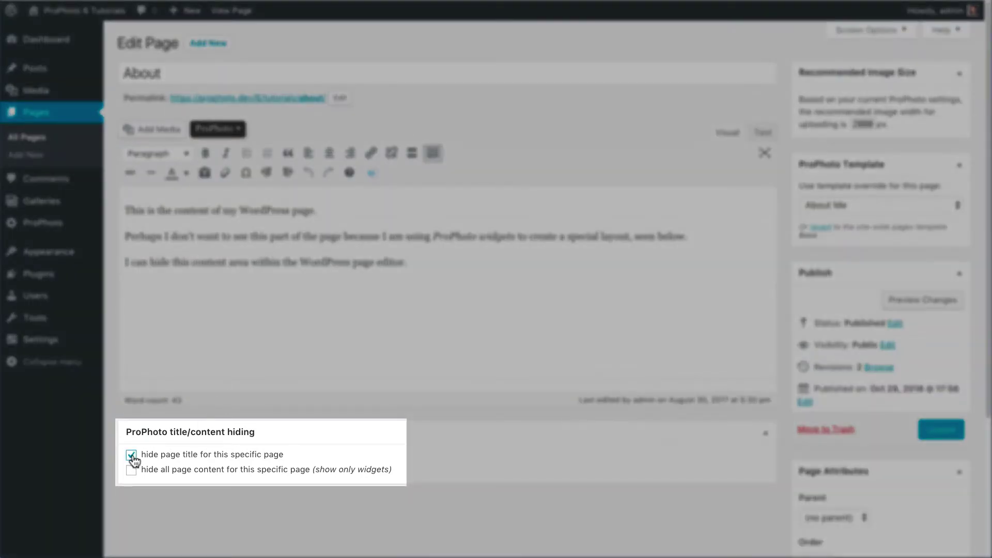
pyautogui.click(133, 457)
pyautogui.click(131, 471)
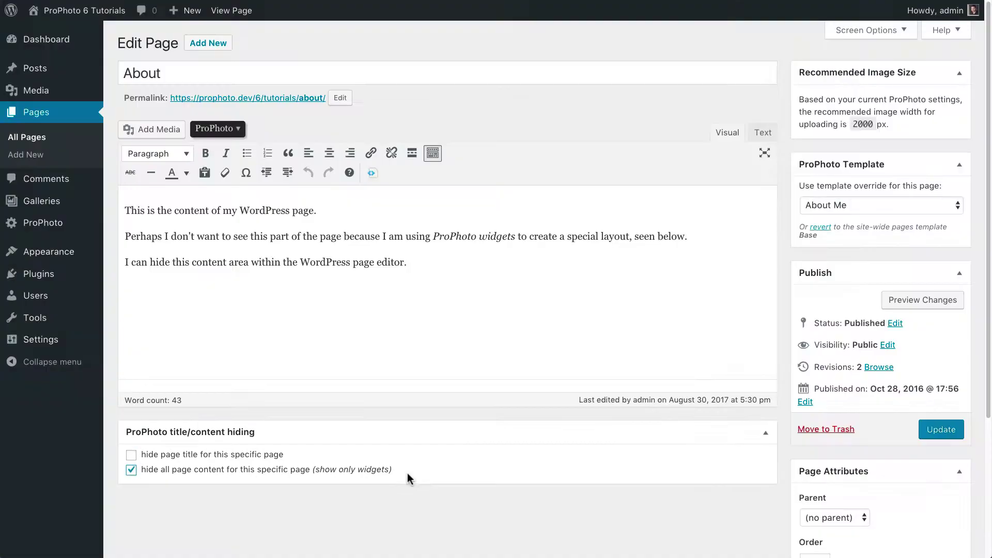
pyautogui.click(939, 429)
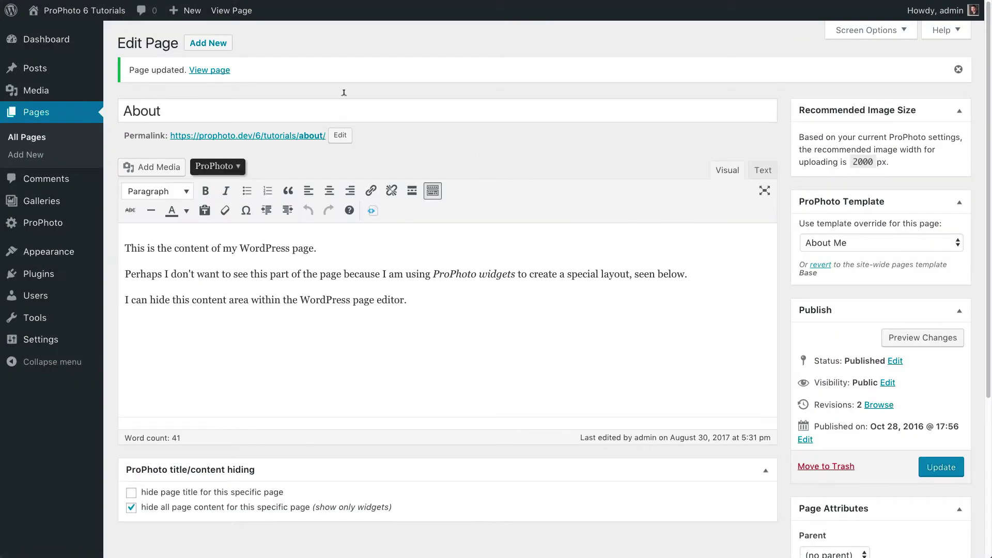
pyautogui.click(208, 71)
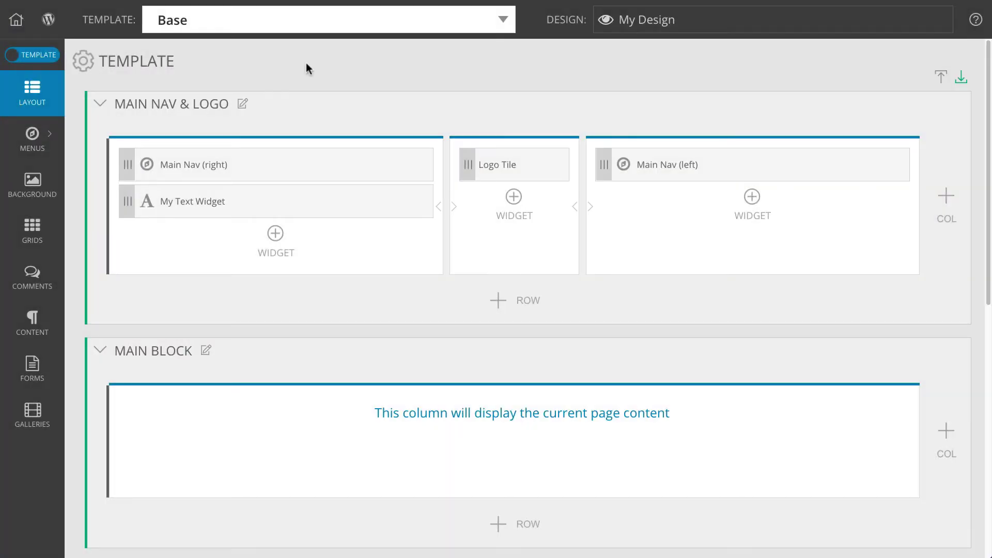
# Inspect the options of the Main Nav & Logo block, header row and Main Nav (right) column
pyautogui.click(80, 102)
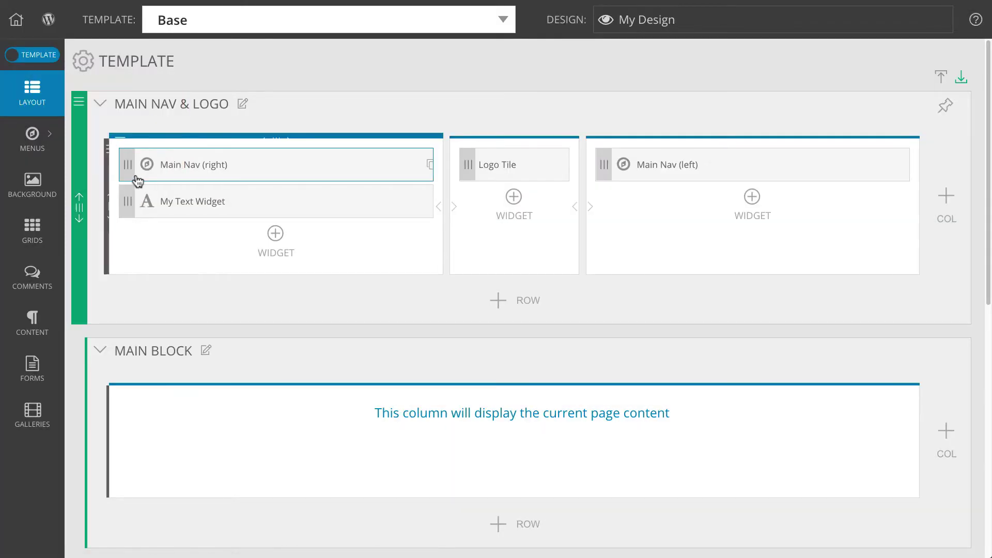
pyautogui.click(102, 149)
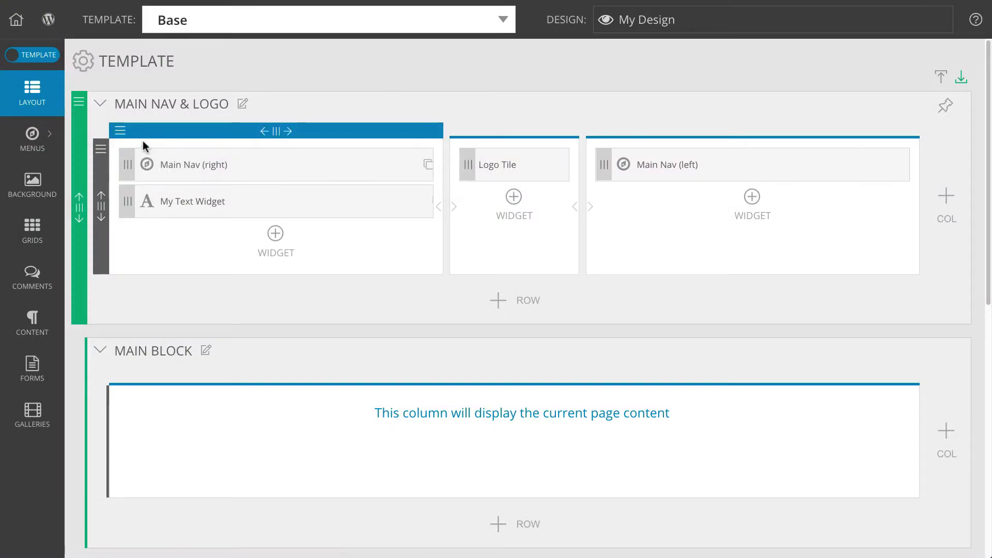
pyautogui.click(119, 130)
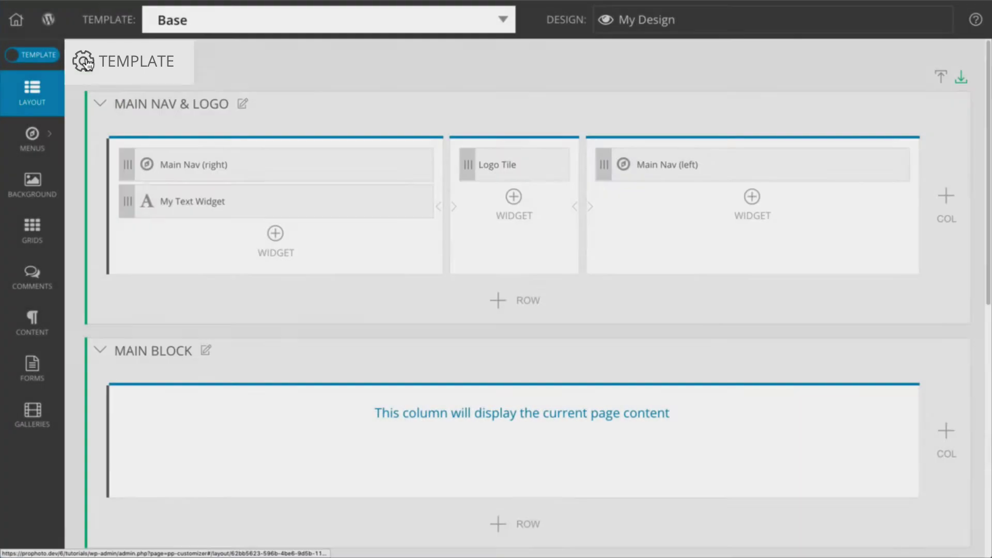
# Set the template's block bottom padding to 15%, save, and reload the live page
pyautogui.click(84, 62)
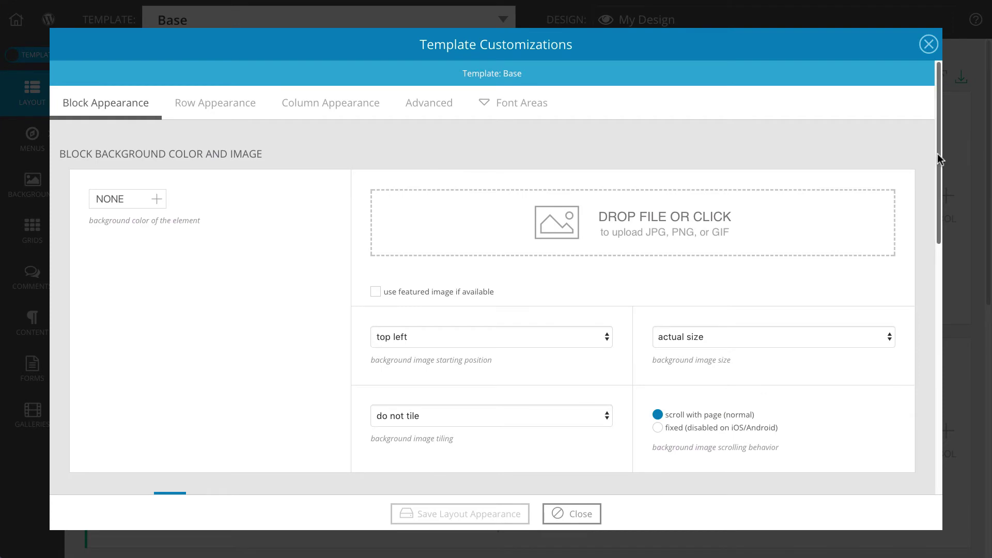
pyautogui.moveTo(937, 153); pyautogui.dragTo(950, 315)
pyautogui.moveTo(653, 172); pyautogui.dragTo(686, 173)
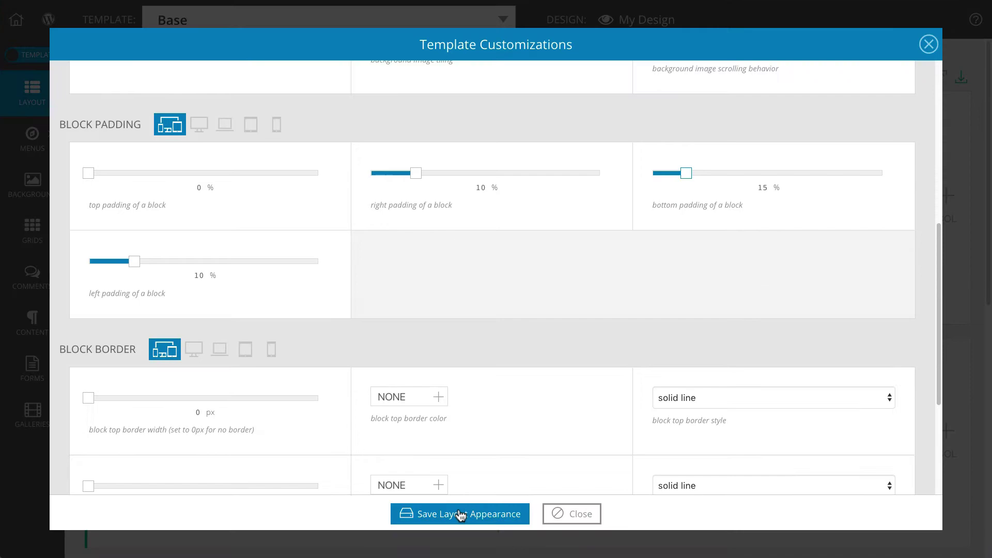
pyautogui.click(458, 514)
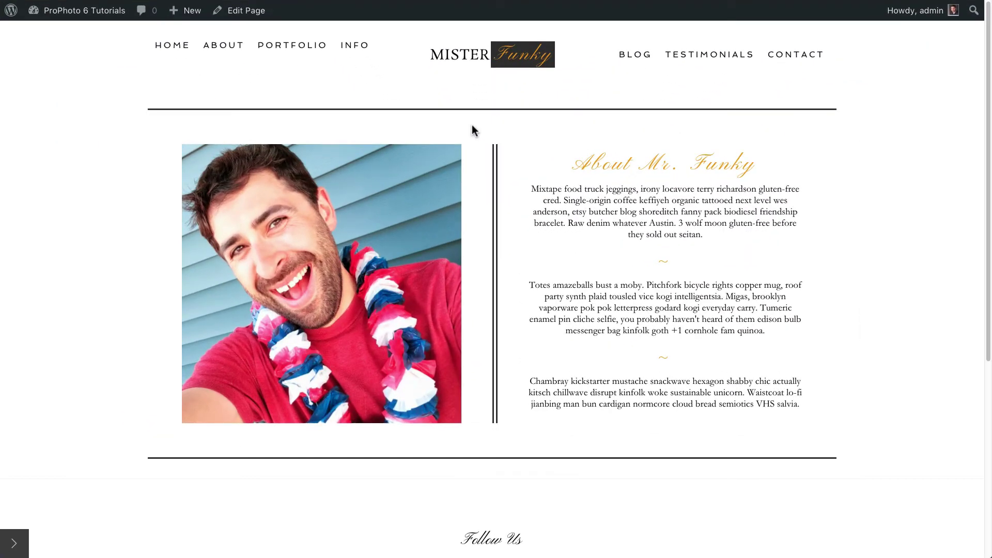
pyautogui.rightClick(473, 125)
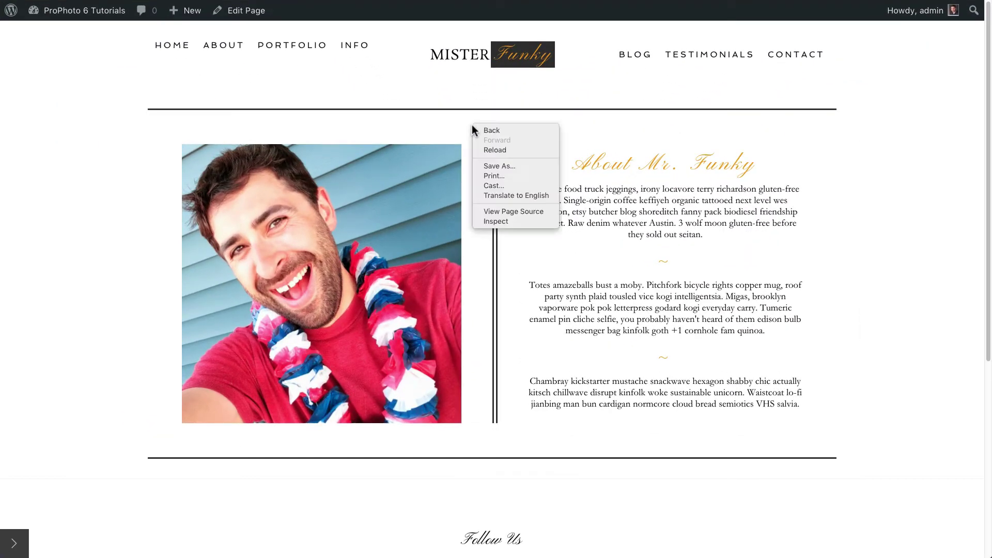
pyautogui.click(500, 150)
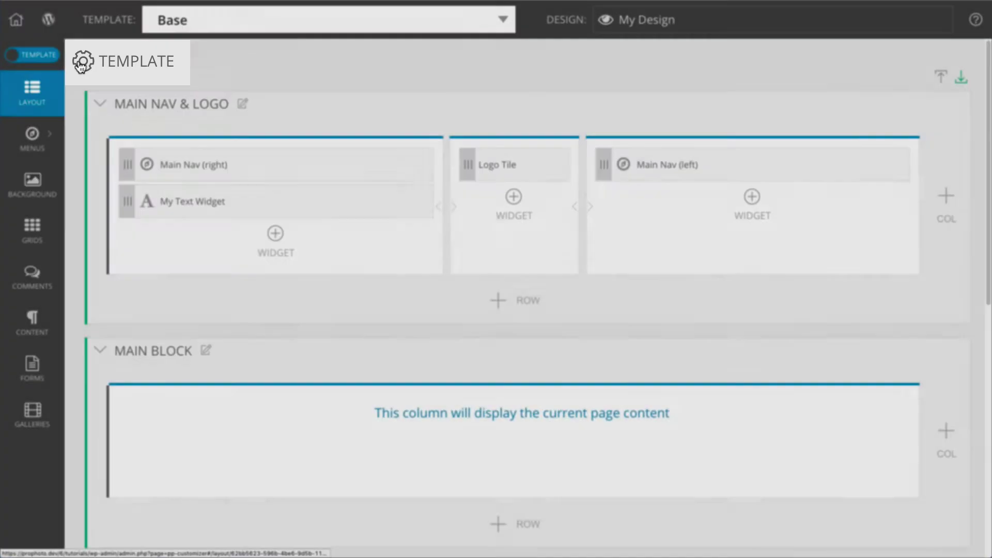
# Set widget titles and widget body text to Light Uppercase in General Font Areas and save
pyautogui.click(80, 62)
pyautogui.moveTo(517, 103)
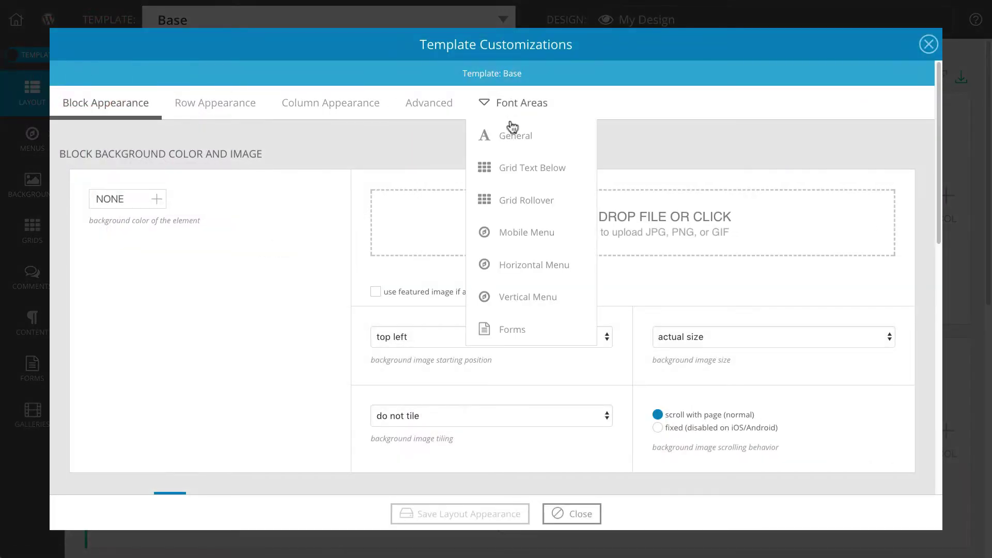
pyautogui.click(511, 132)
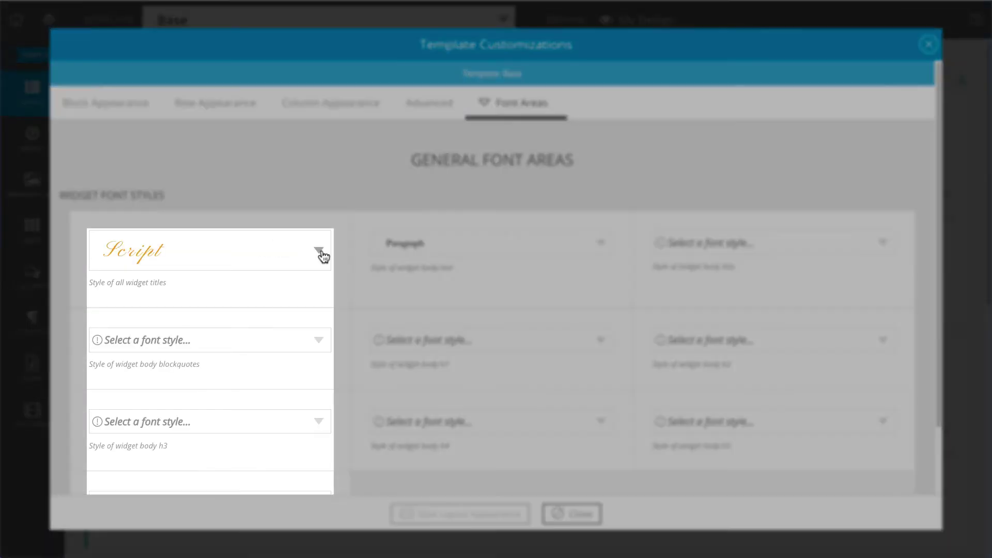
pyautogui.click(318, 250)
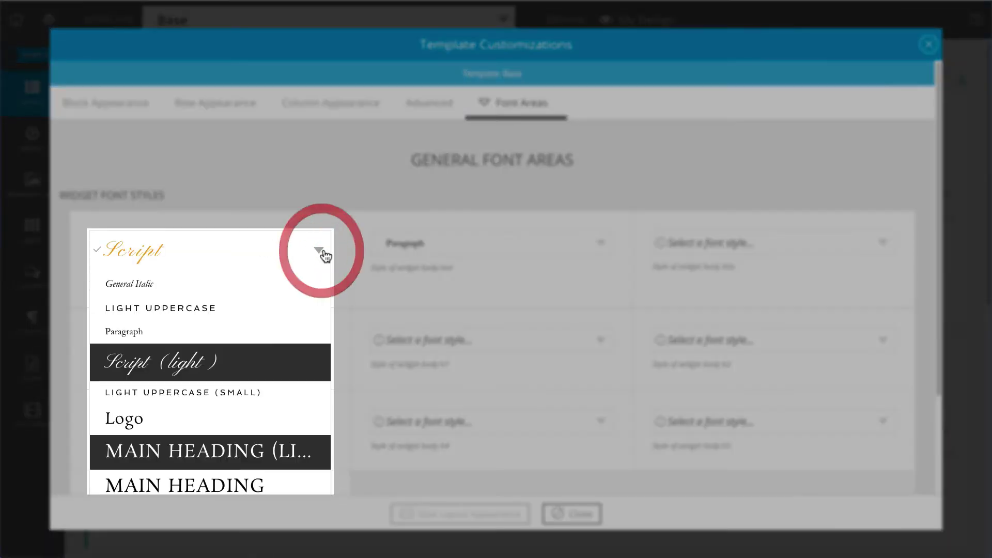
pyautogui.click(214, 309)
pyautogui.click(601, 243)
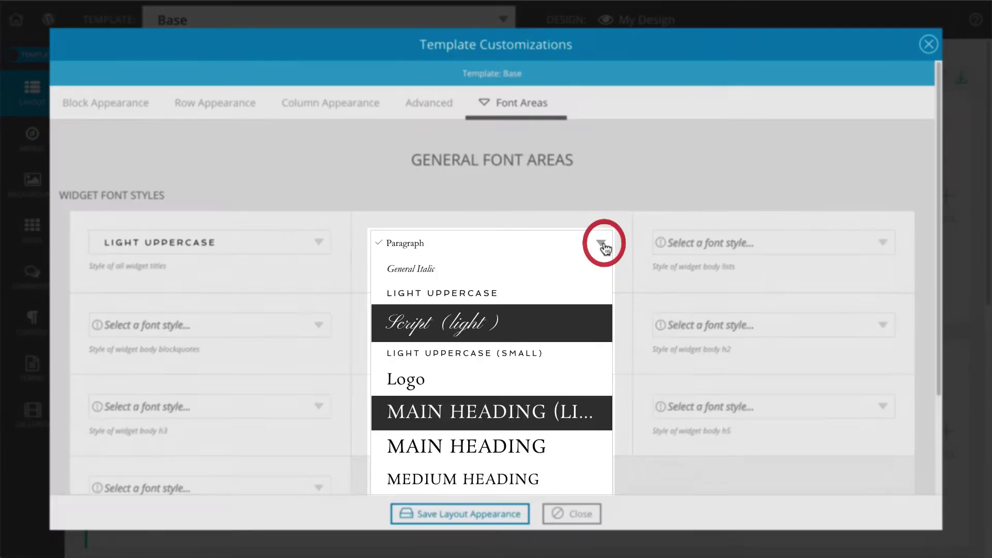
pyautogui.click(443, 294)
pyautogui.click(465, 514)
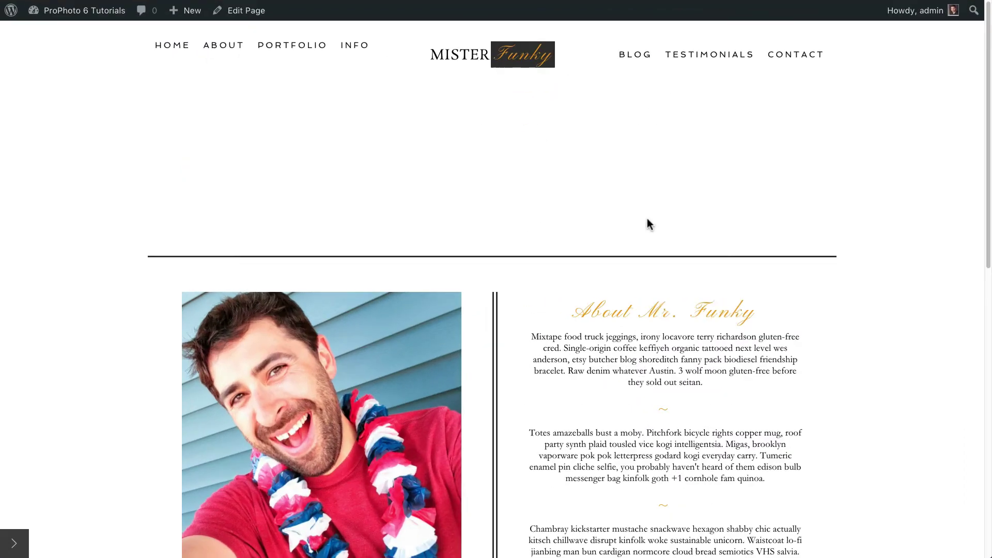
# Reload the live About Me page and scroll down to the footer widgets
pyautogui.rightClick(650, 224)
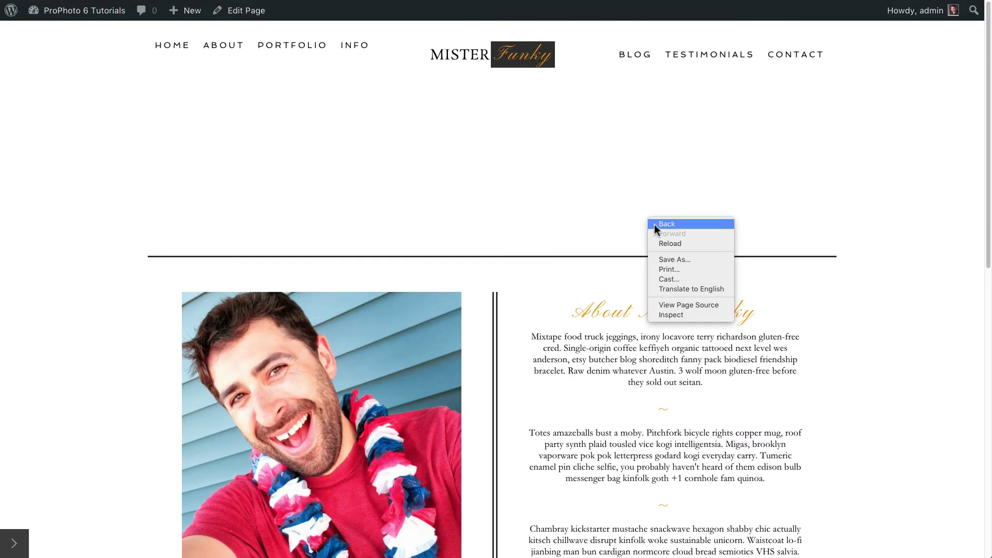
pyautogui.click(671, 241)
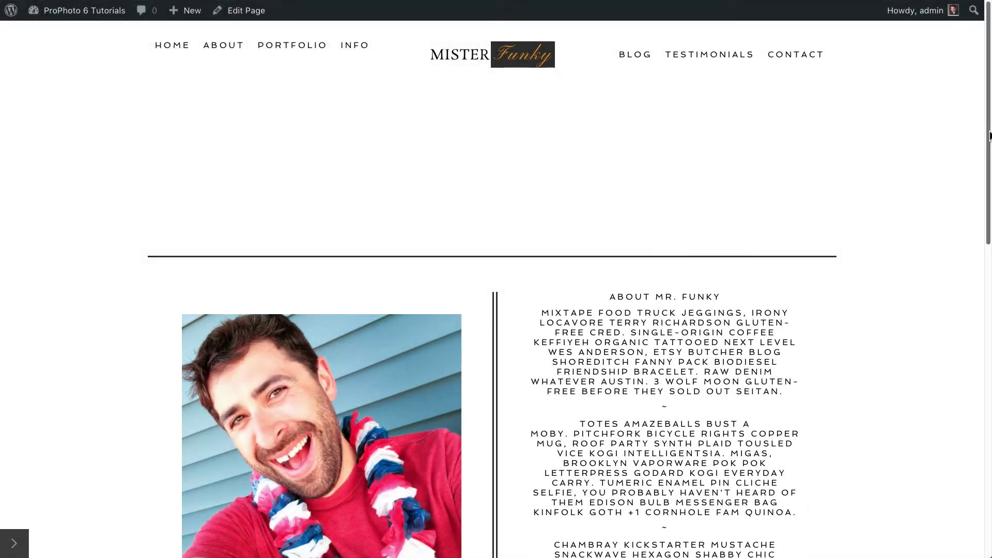
pyautogui.moveTo(989, 136); pyautogui.dragTo(974, 421)
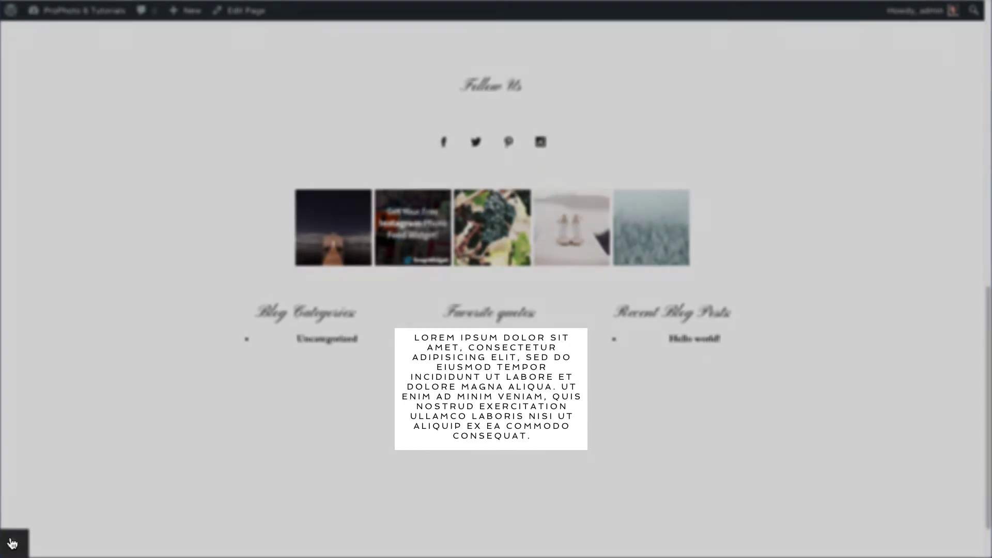
# Override the Favorite quotes column's widget body text with the Script font style and save
pyautogui.click(14, 542)
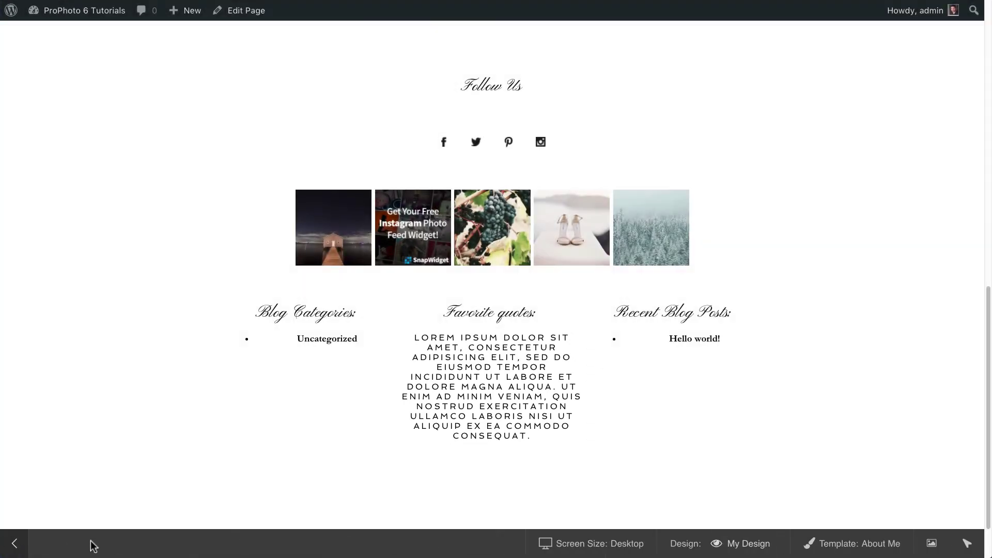
pyautogui.click(962, 547)
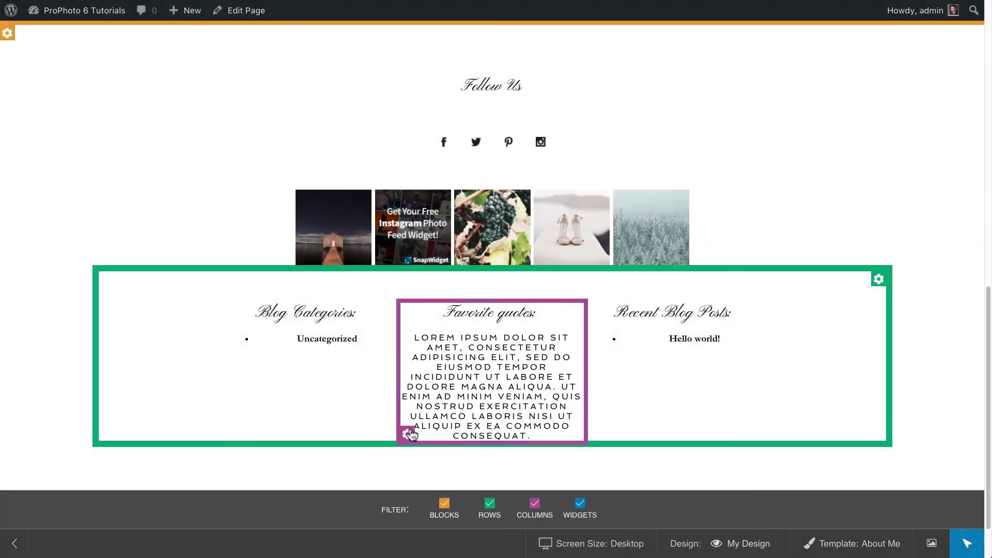
pyautogui.click(408, 435)
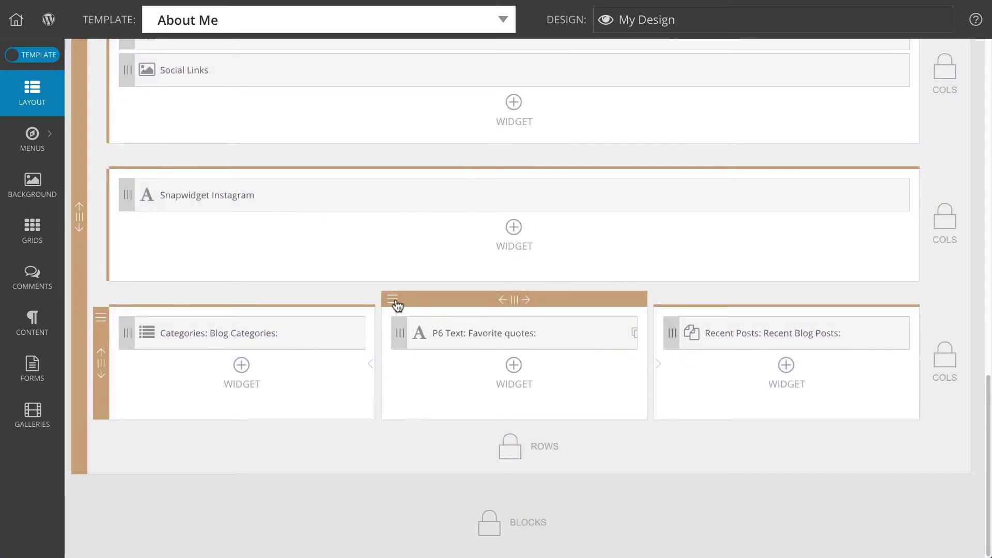
pyautogui.click(396, 302)
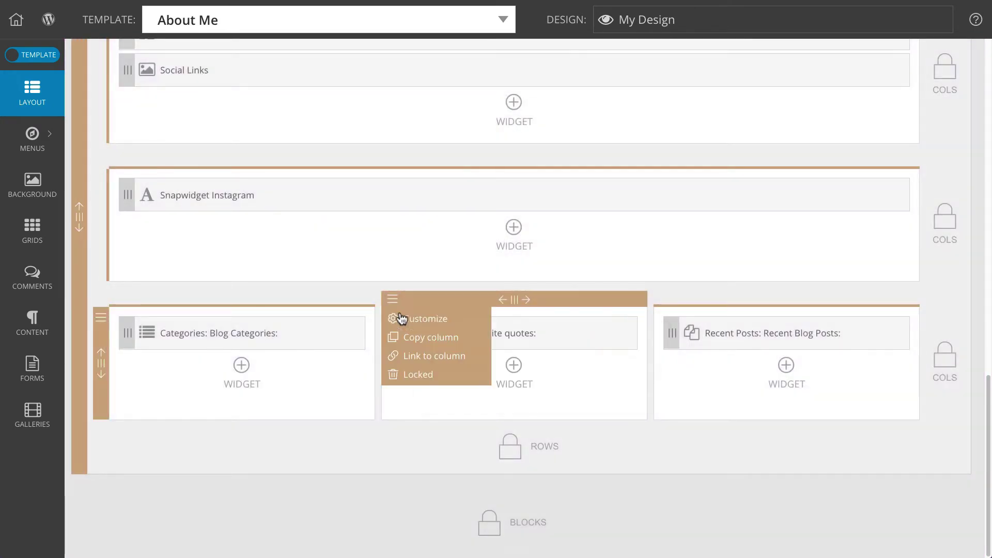
pyautogui.click(401, 319)
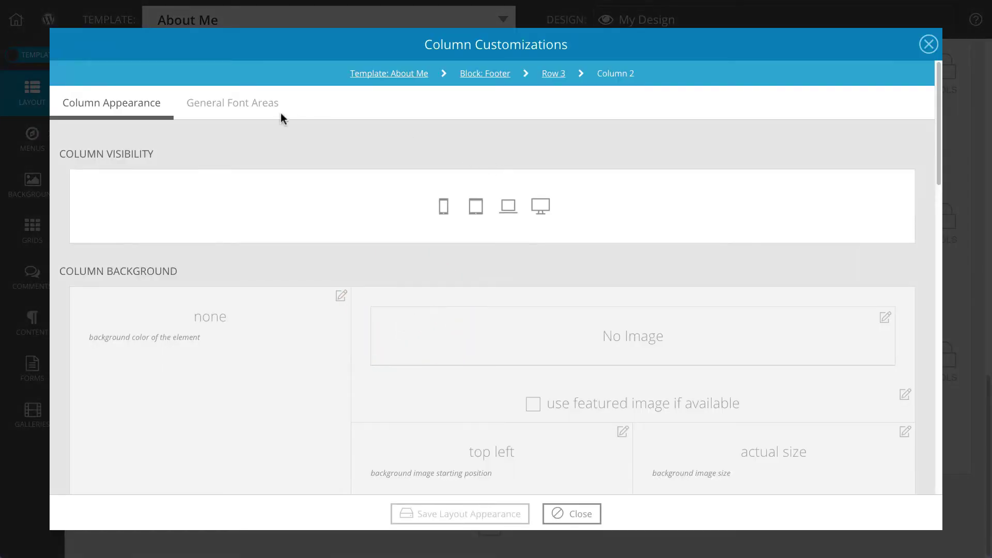
pyautogui.click(246, 109)
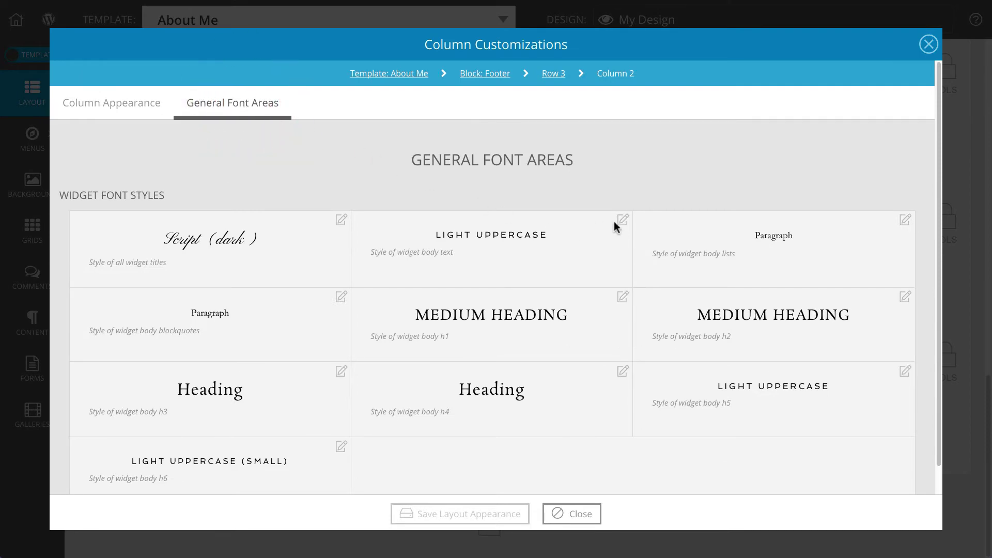
pyautogui.click(622, 221)
pyautogui.click(596, 241)
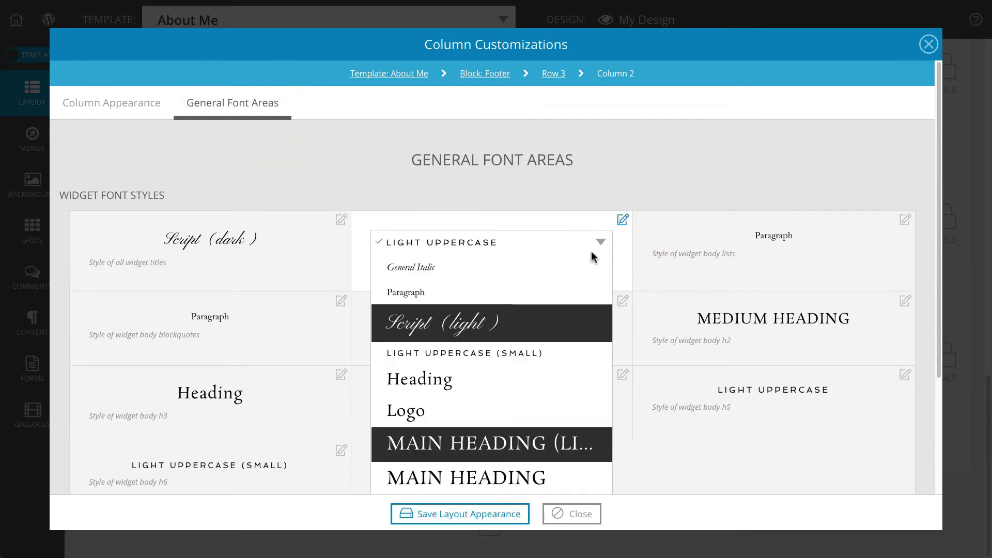
pyautogui.scroll(-3, 548, 347)
pyautogui.click(426, 391)
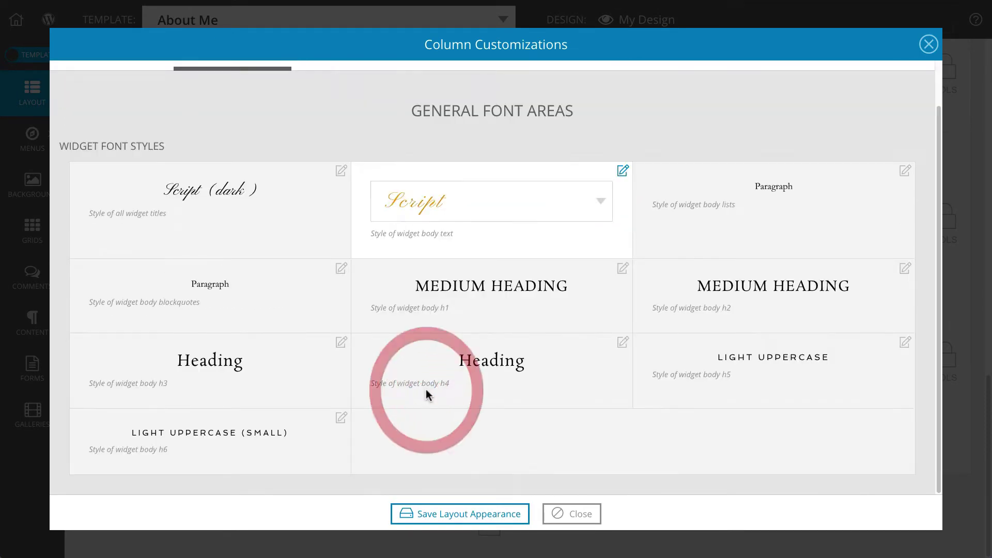
pyautogui.click(450, 512)
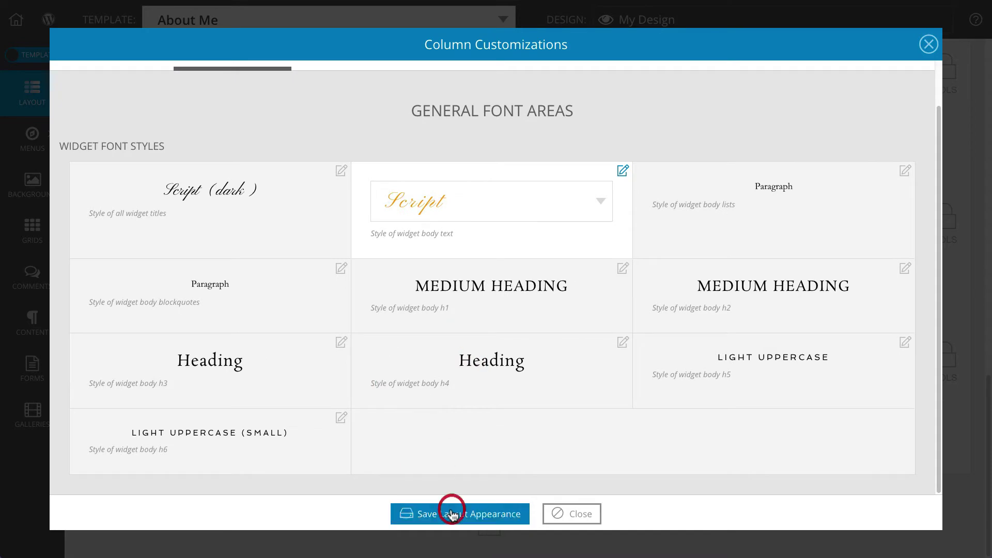
pyautogui.click(572, 514)
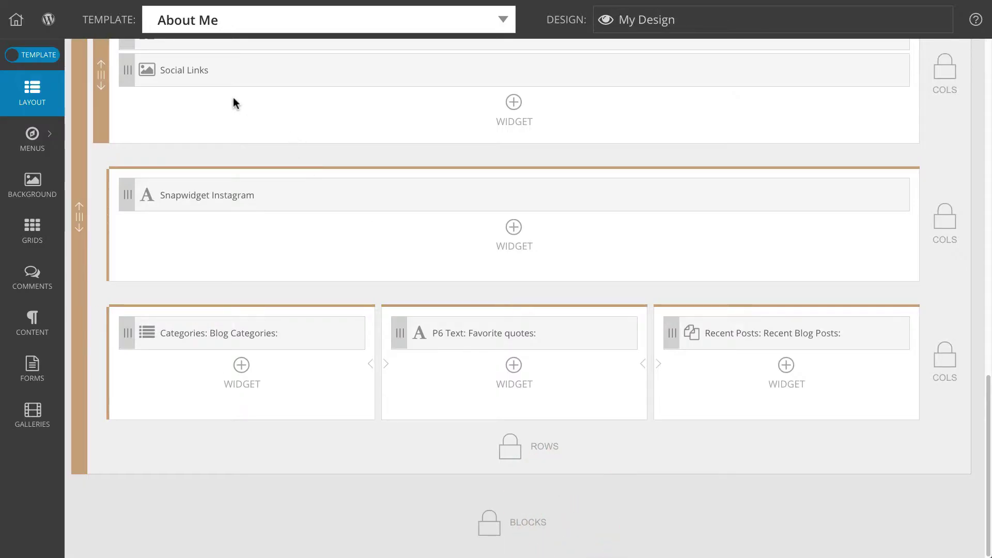
# Revert the column's widget body text to the inherited style, save, and reload the page
pyautogui.click(16, 22)
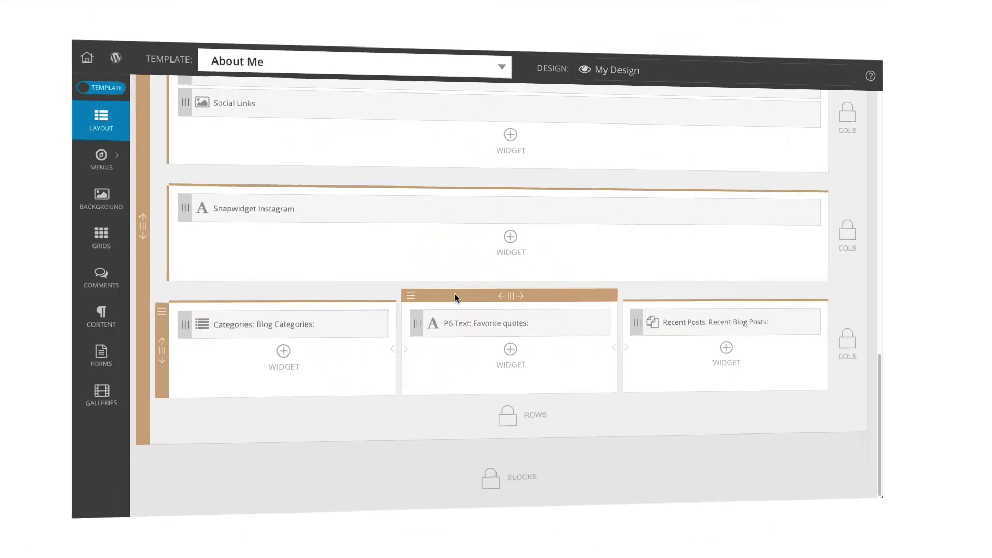
pyautogui.click(393, 297)
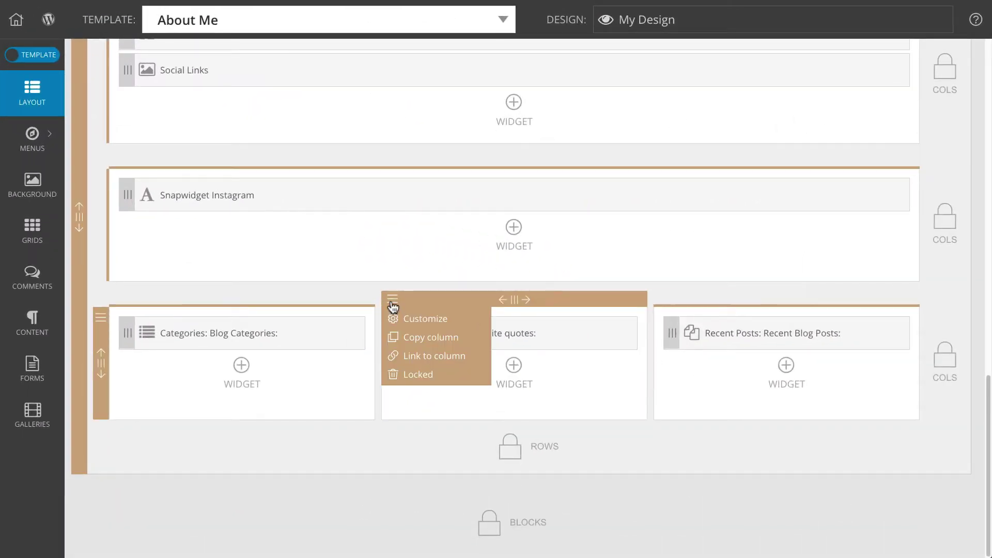
pyautogui.click(413, 319)
pyautogui.click(239, 106)
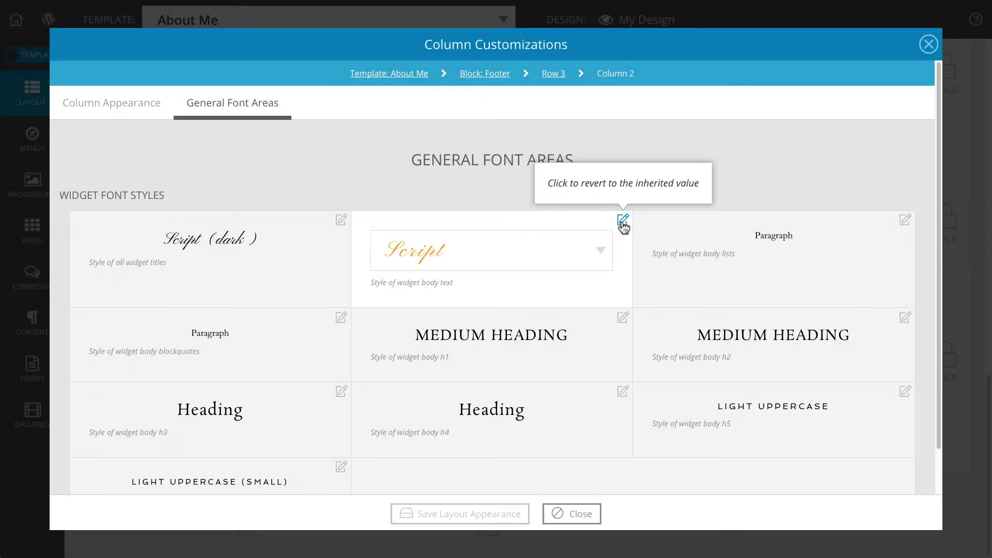
pyautogui.click(623, 221)
pyautogui.click(473, 513)
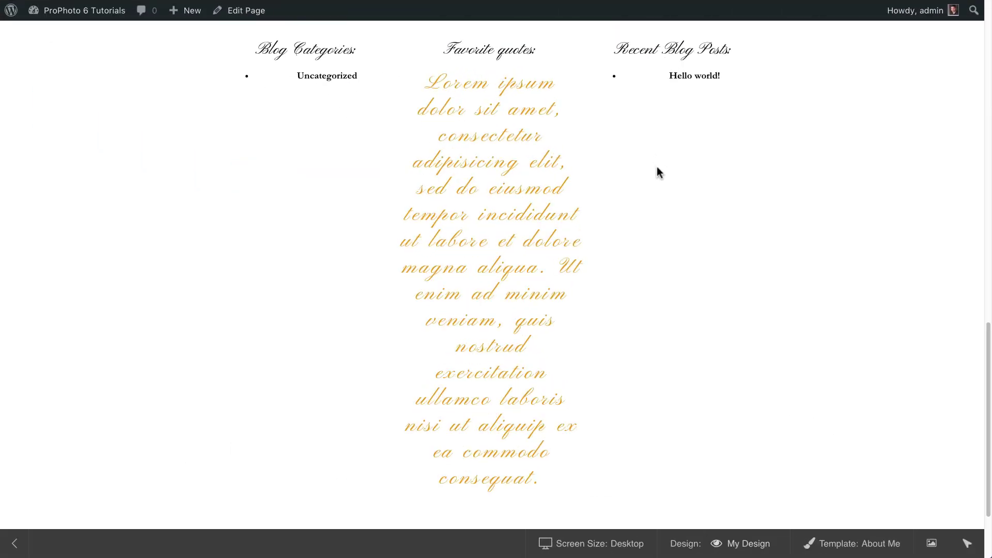
pyautogui.rightClick(657, 171)
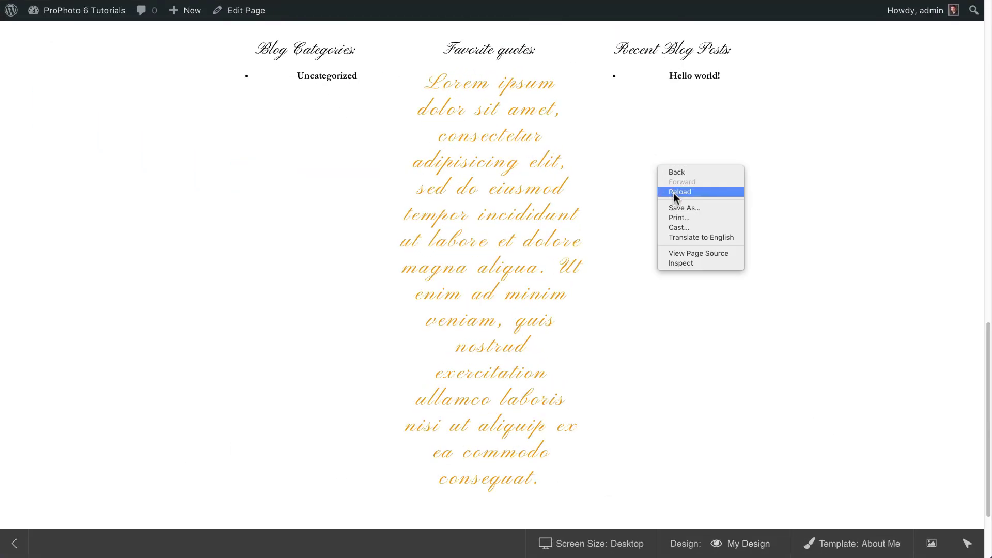
pyautogui.click(678, 192)
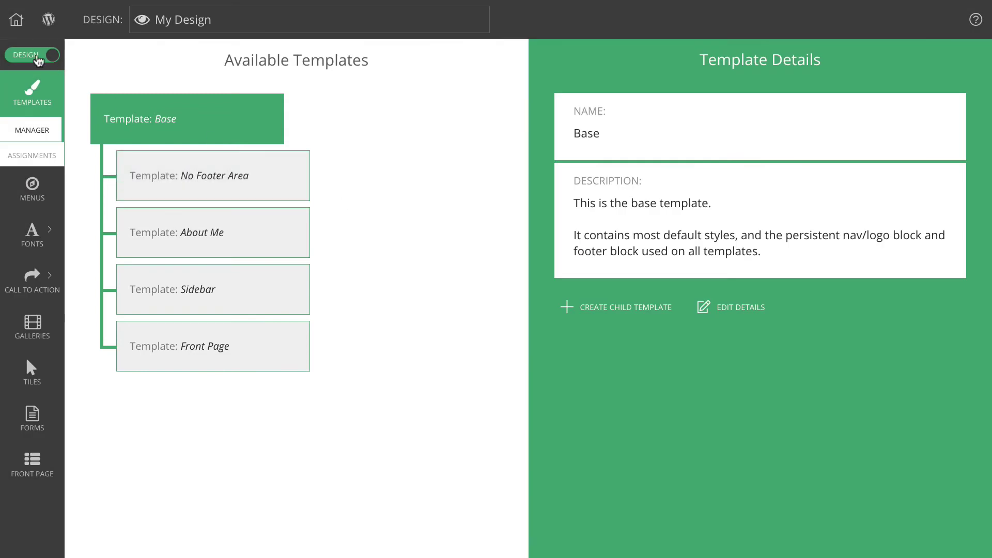
# Switch from design to template editing and load the Sidebar template
pyautogui.click(54, 56)
pyautogui.click(319, 22)
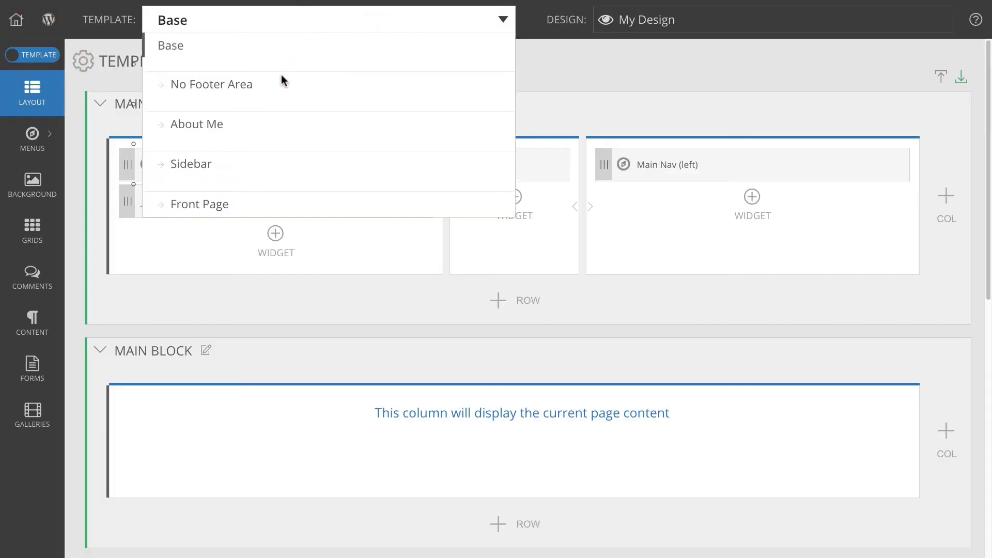
pyautogui.click(219, 168)
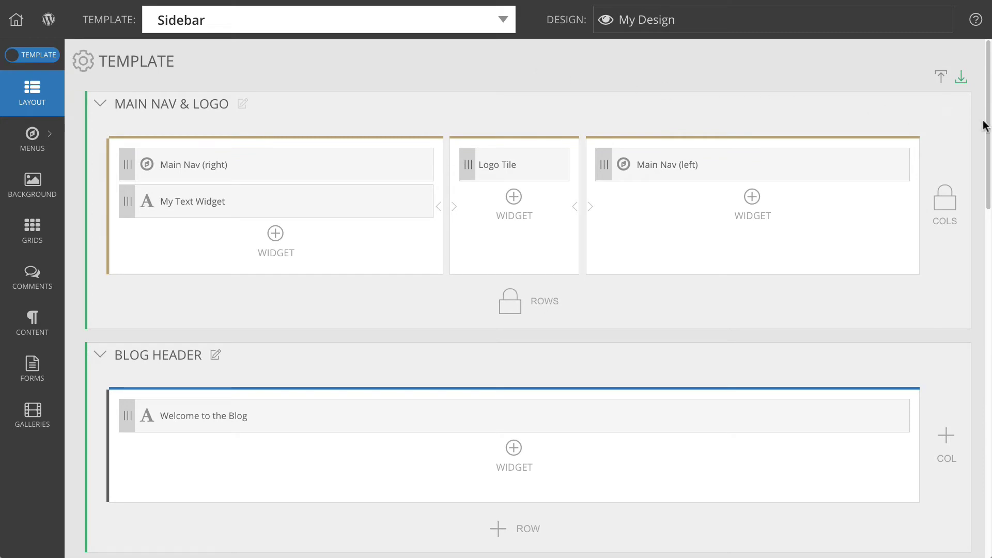
# Unlock the Main Block, add a second column, and narrow it to quarter width
pyautogui.moveTo(987, 124); pyautogui.dragTo(977, 330)
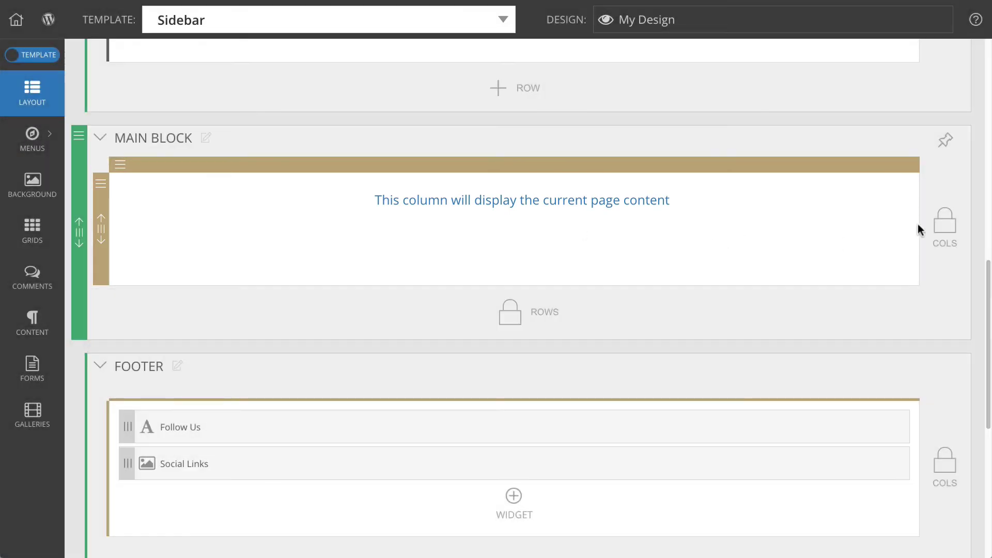
pyautogui.click(943, 225)
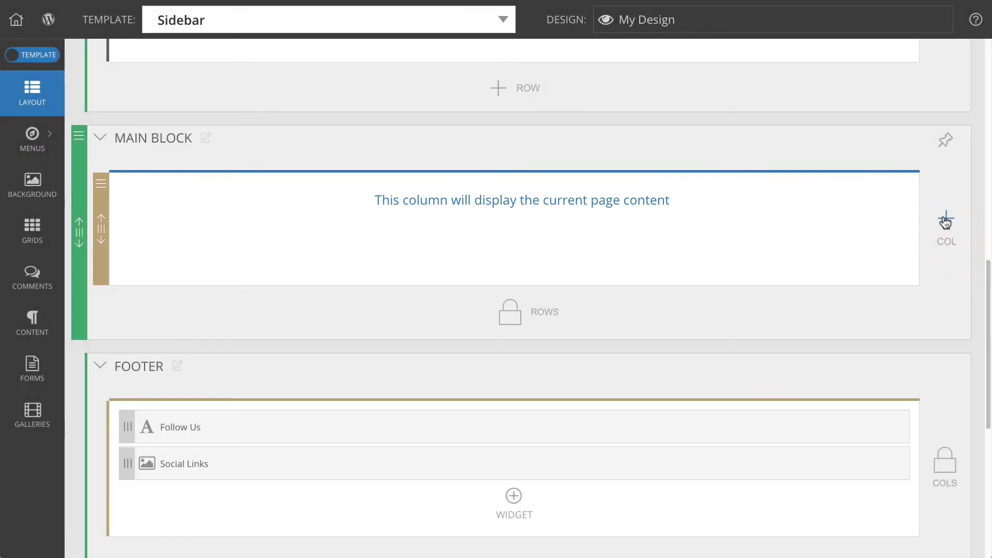
pyautogui.click(945, 223)
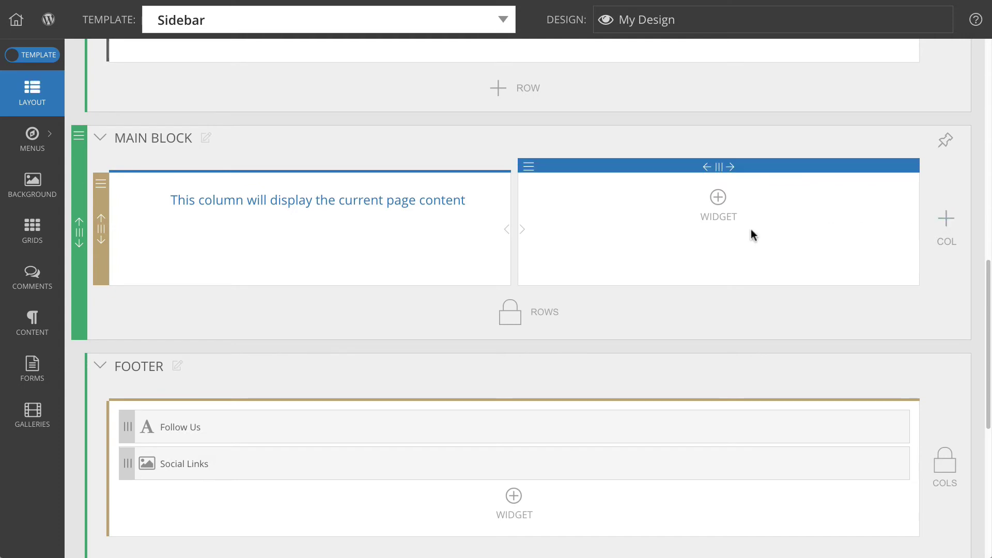
pyautogui.click(511, 228)
pyautogui.moveTo(510, 228); pyautogui.dragTo(723, 237)
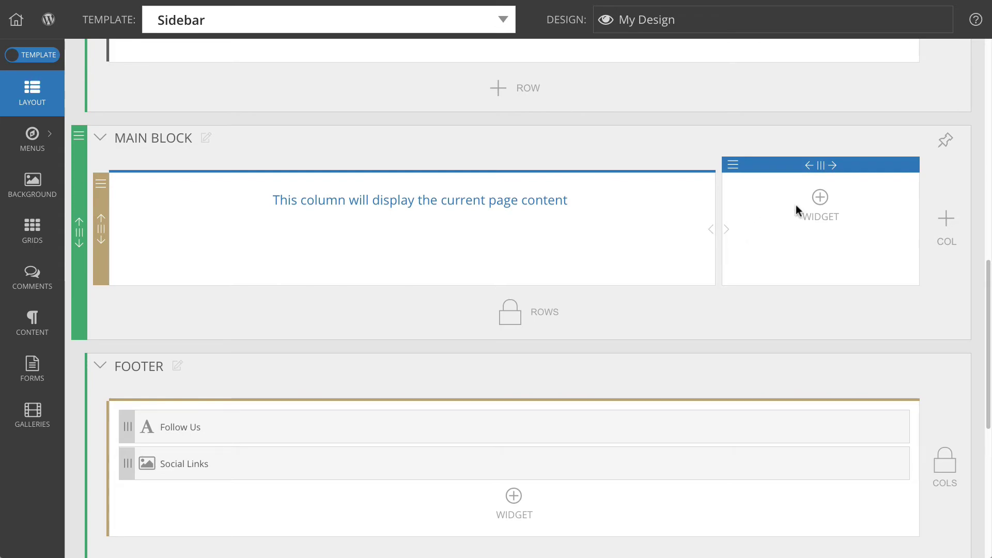
# Add a text widget titled 'Sidebar text widget' with lorem body text to the sidebar column
pyautogui.click(819, 197)
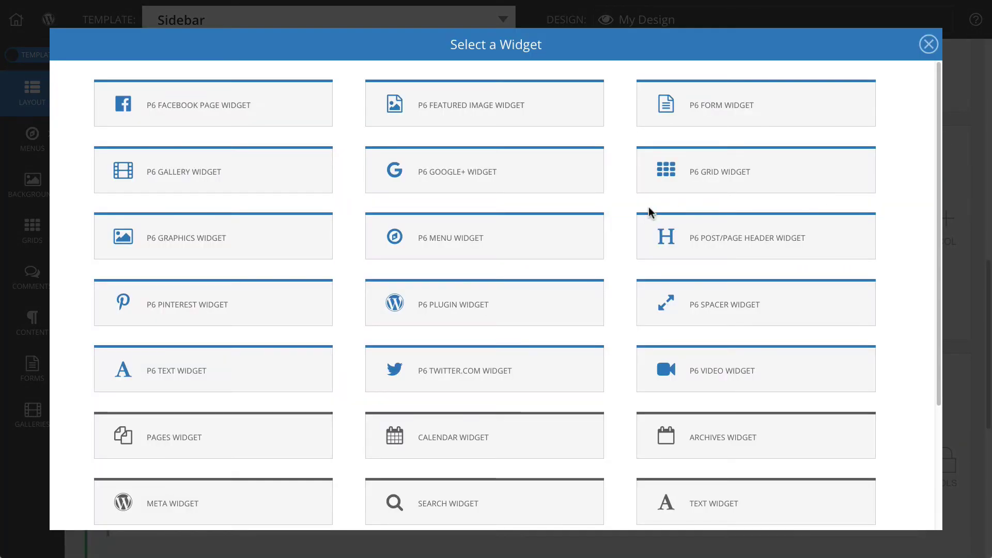
pyautogui.click(210, 377)
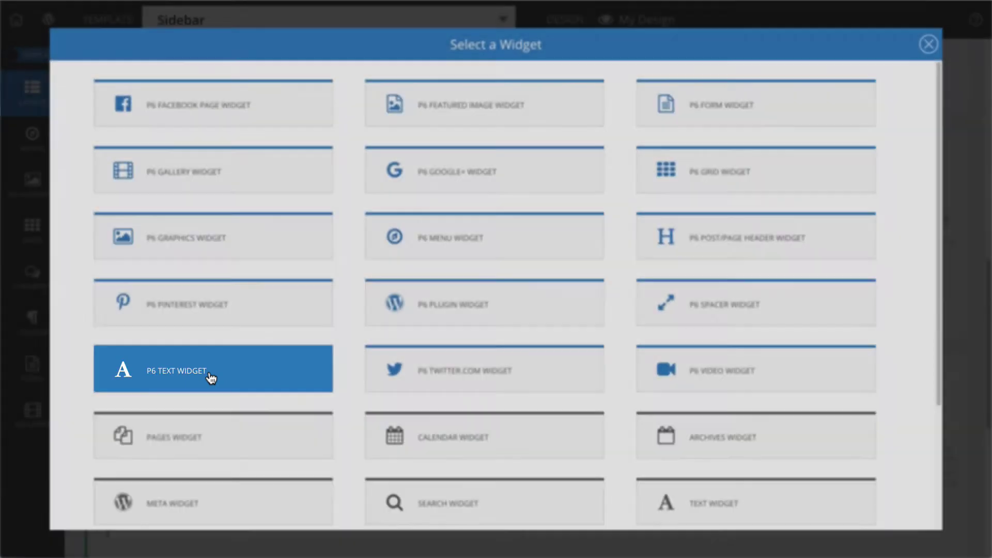
pyautogui.click(209, 371)
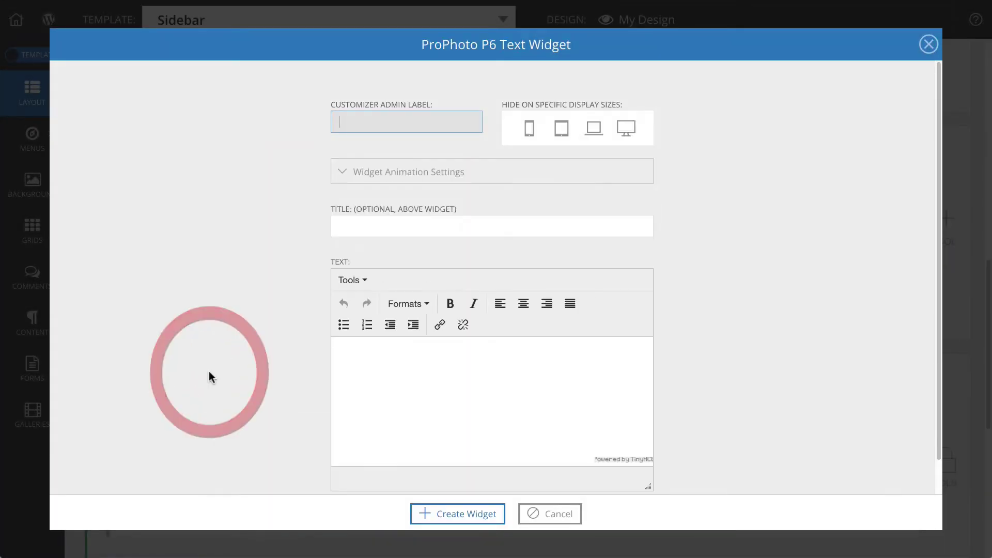
pyautogui.click(468, 223)
pyautogui.write('Sidebar text widget')
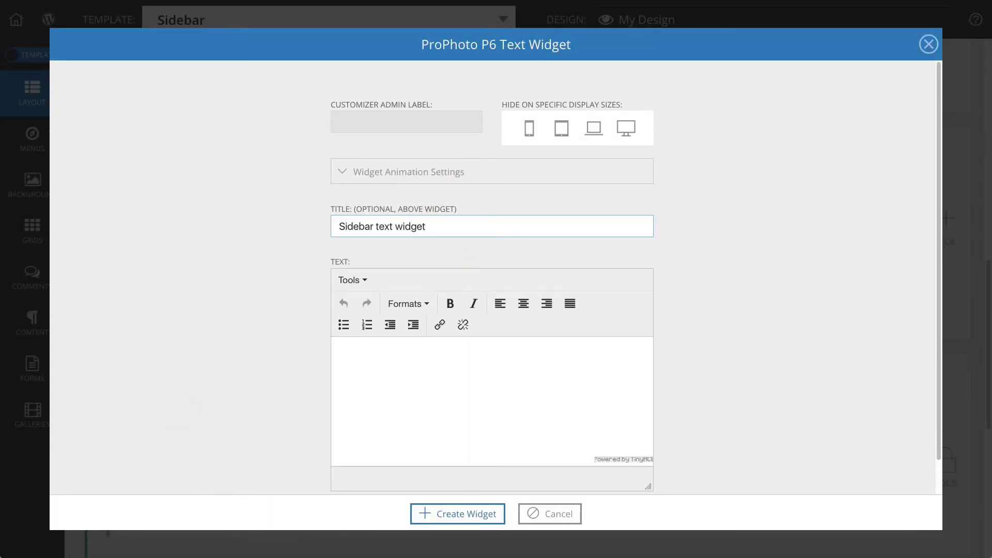
pyautogui.click(470, 361)
pyautogui.write('lorem')
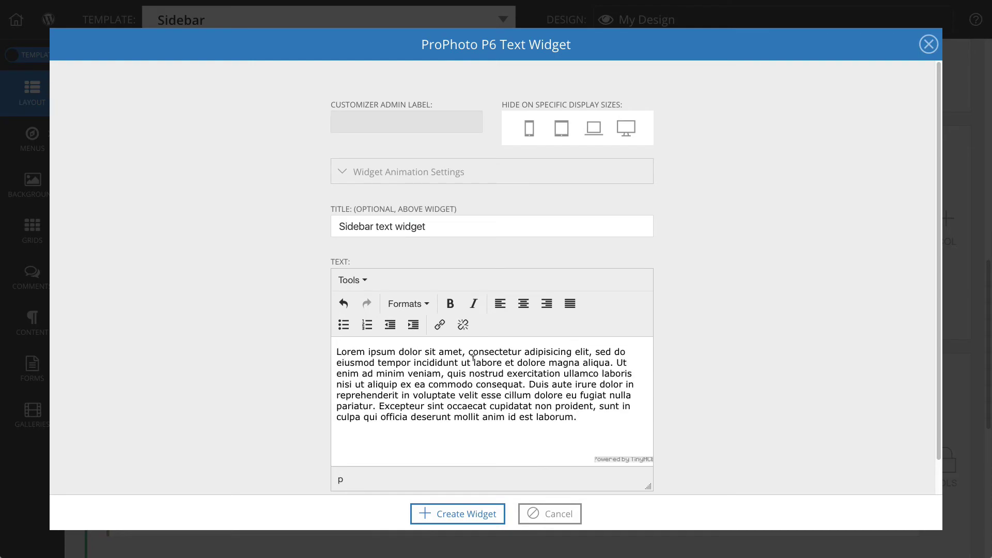
pyautogui.click(470, 515)
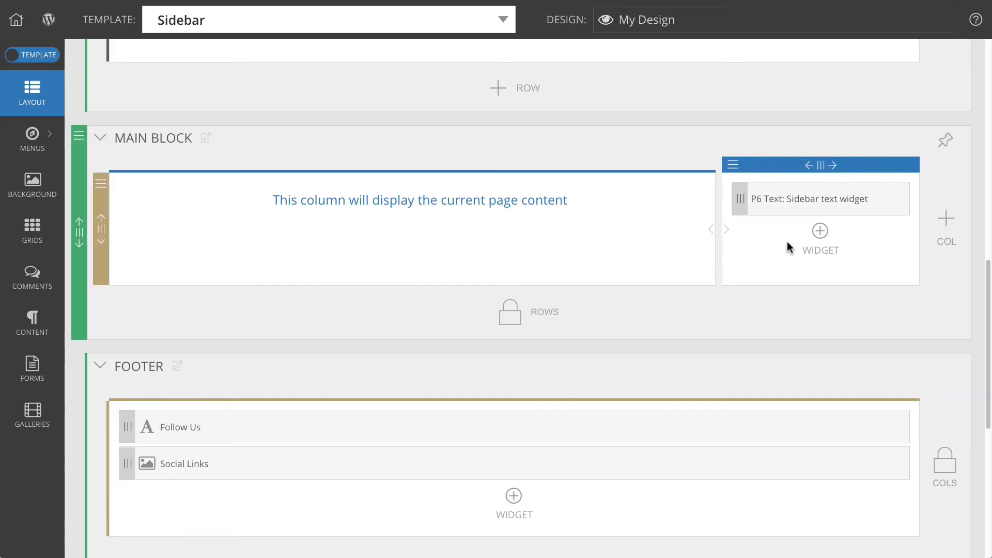
# Add a grid widget with item min width 100 and ideal width 125
pyautogui.click(820, 231)
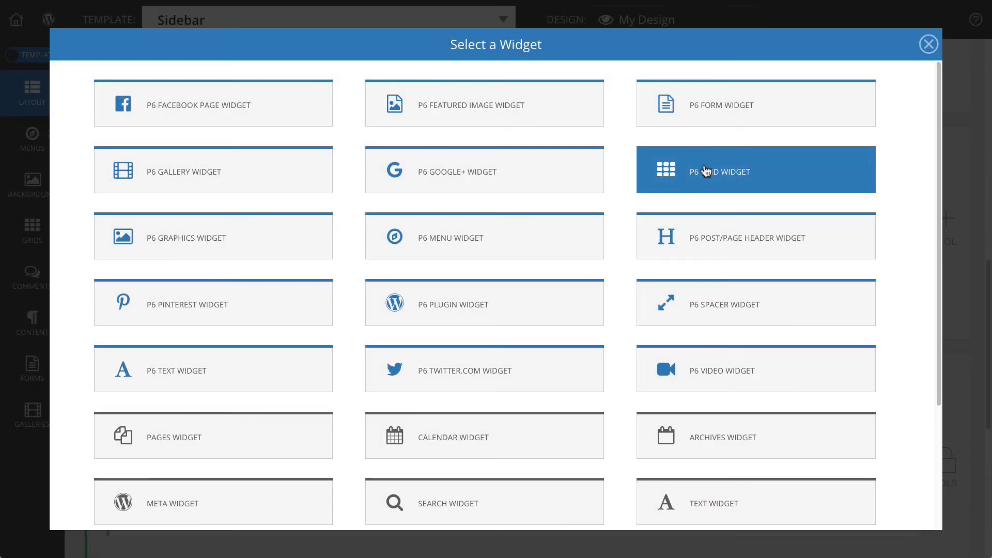
pyautogui.click(706, 172)
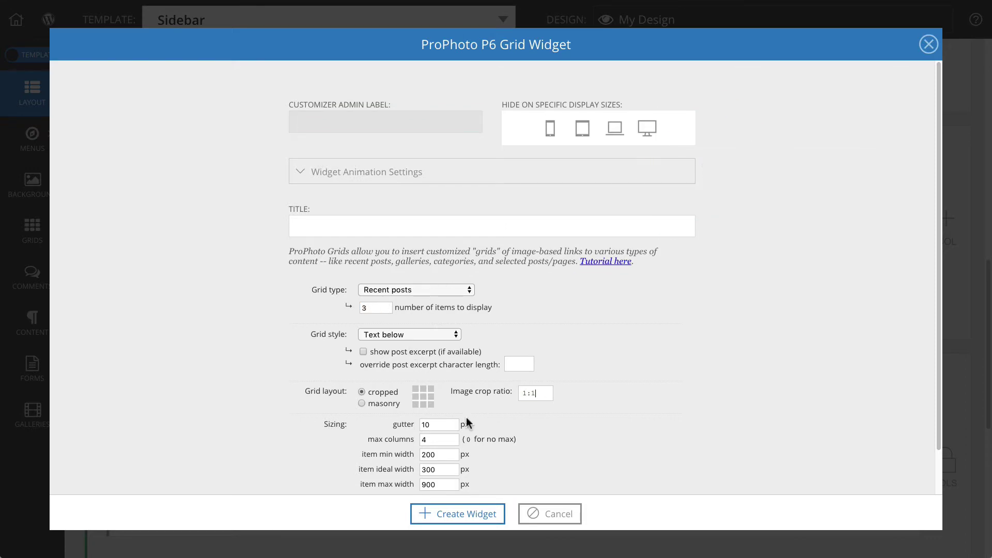
pyautogui.press('Tab')
pyautogui.write('100')
pyautogui.press('Tab')
pyautogui.write('125')
pyautogui.press('Tab')
pyautogui.click(462, 513)
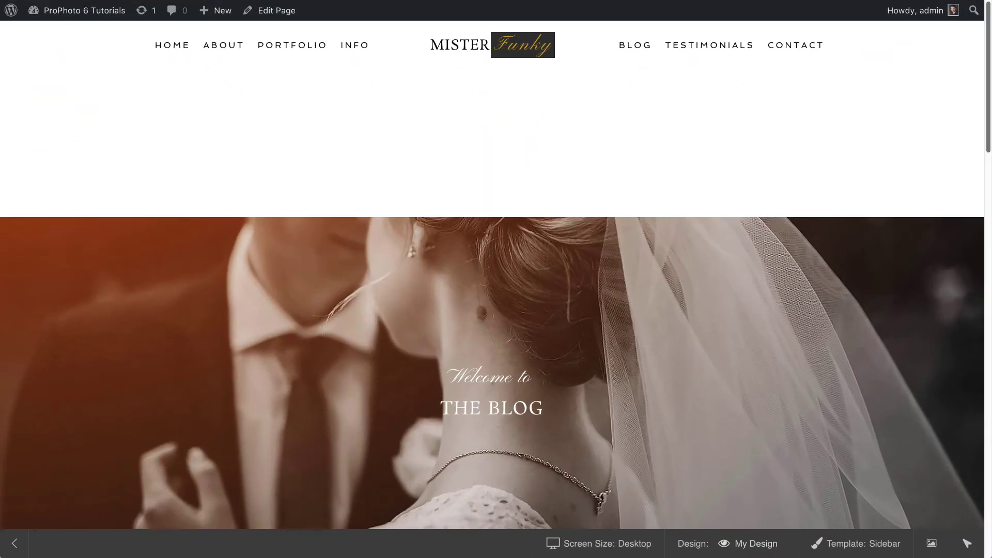
# Scroll down the blog page preview to see the new sidebar
pyautogui.scroll(-10, 492, 310)
pyautogui.scroll(-1, 492, 310)
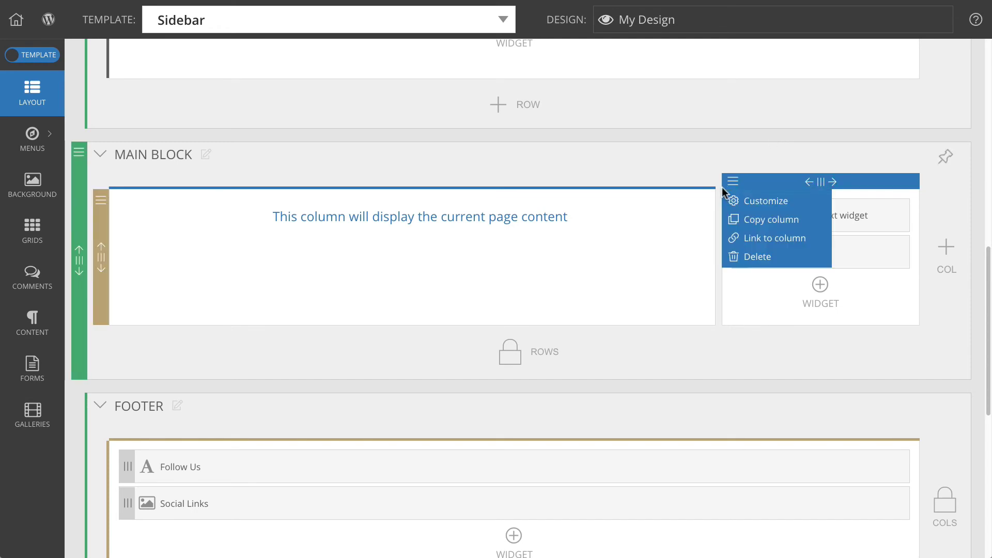
# Hide the sidebar column on phones and tablets, center its widgets horizontally, and save
pyautogui.click(735, 196)
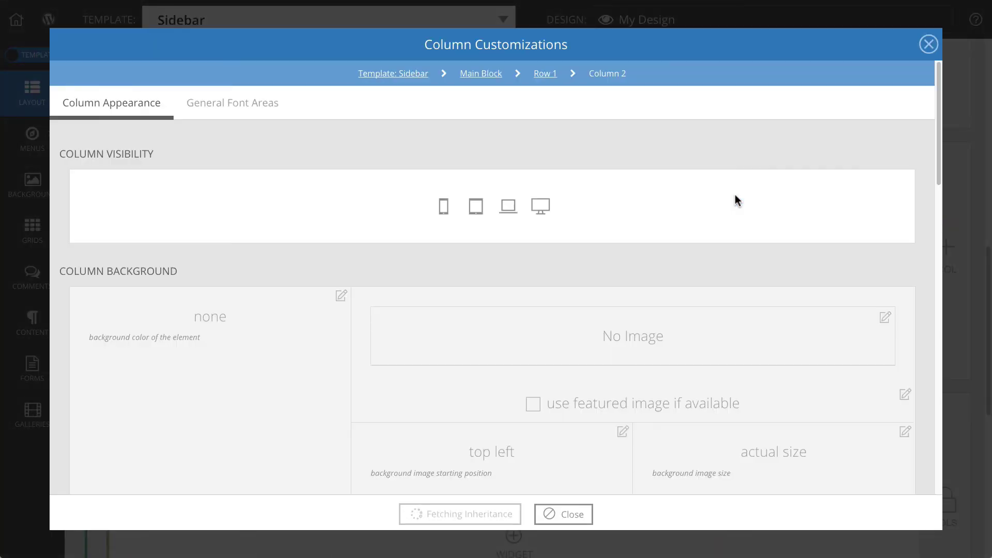
pyautogui.click(445, 209)
pyautogui.click(477, 211)
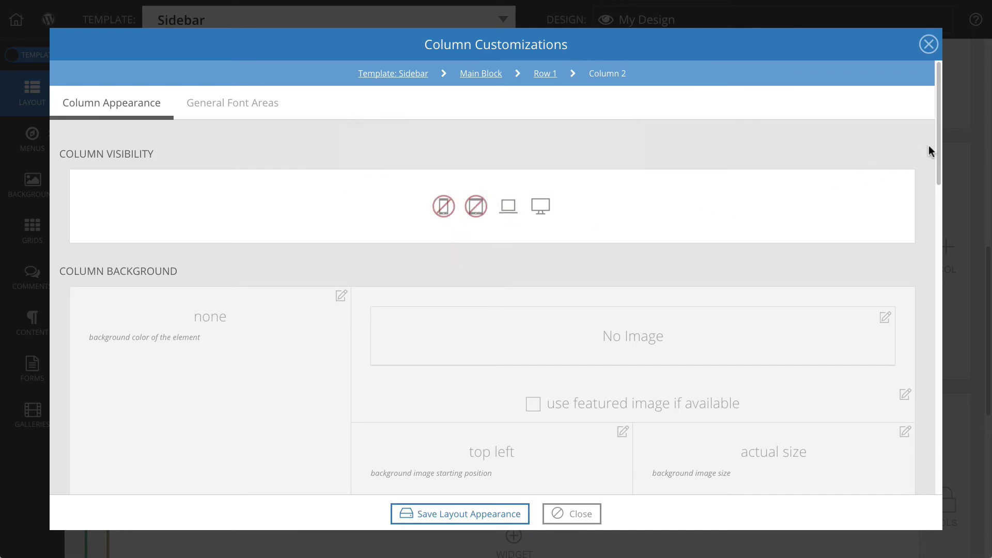
pyautogui.moveTo(936, 142); pyautogui.dragTo(928, 335)
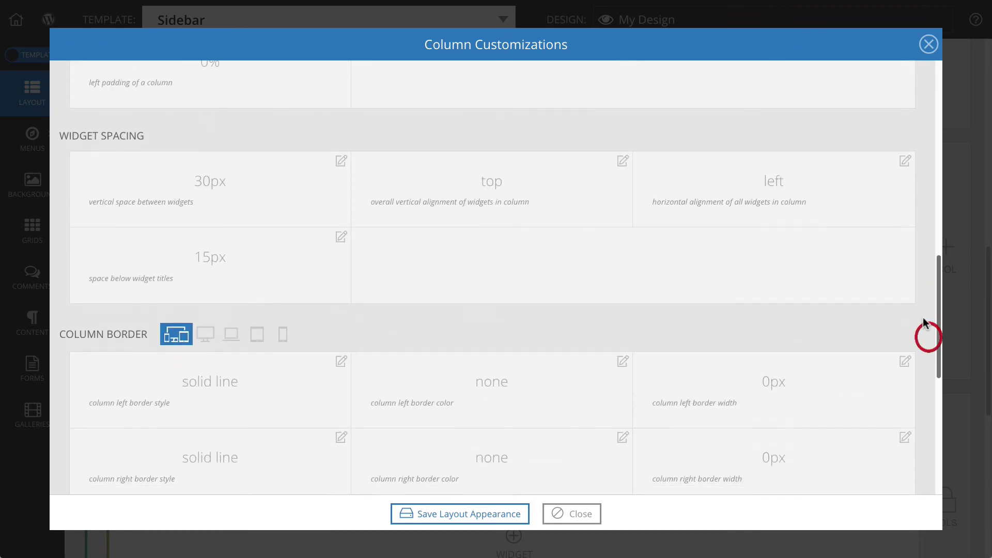
pyautogui.click(903, 165)
pyautogui.click(657, 194)
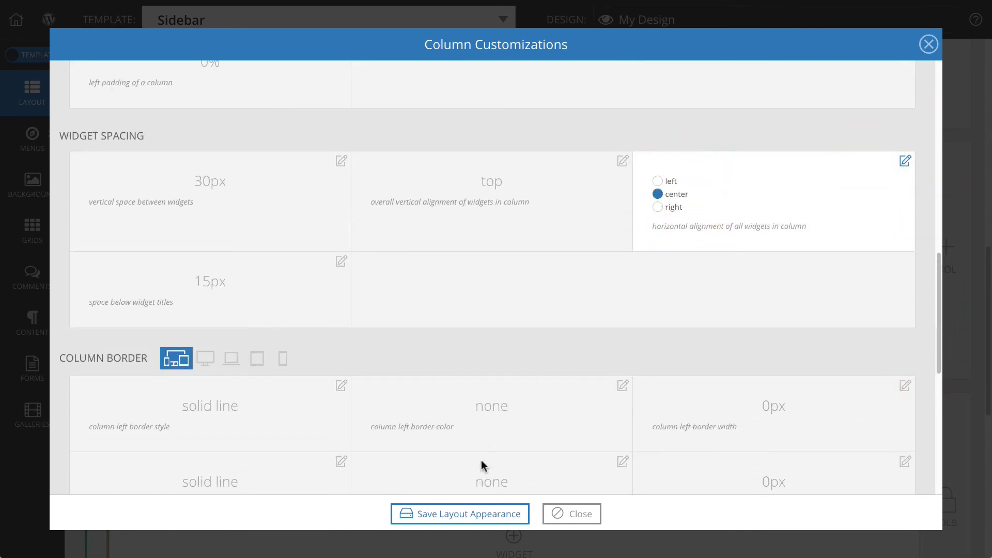
pyautogui.click(466, 514)
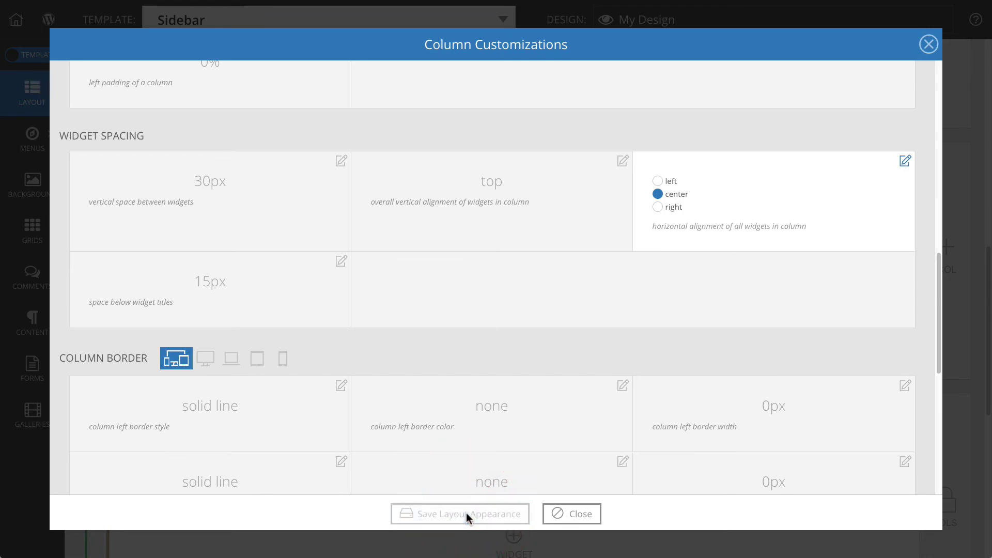
pyautogui.click(569, 514)
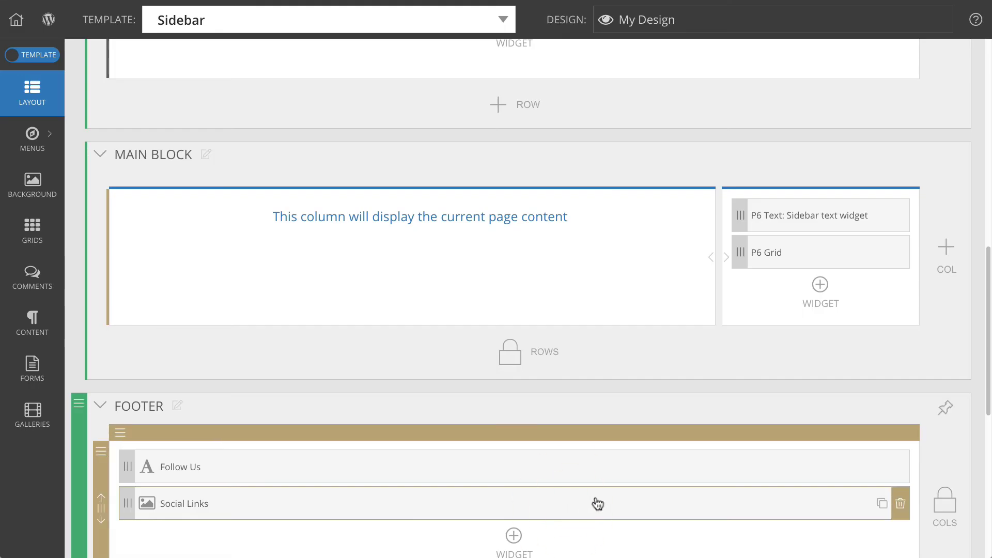
pyautogui.moveTo(988, 260); pyautogui.dragTo(985, 369)
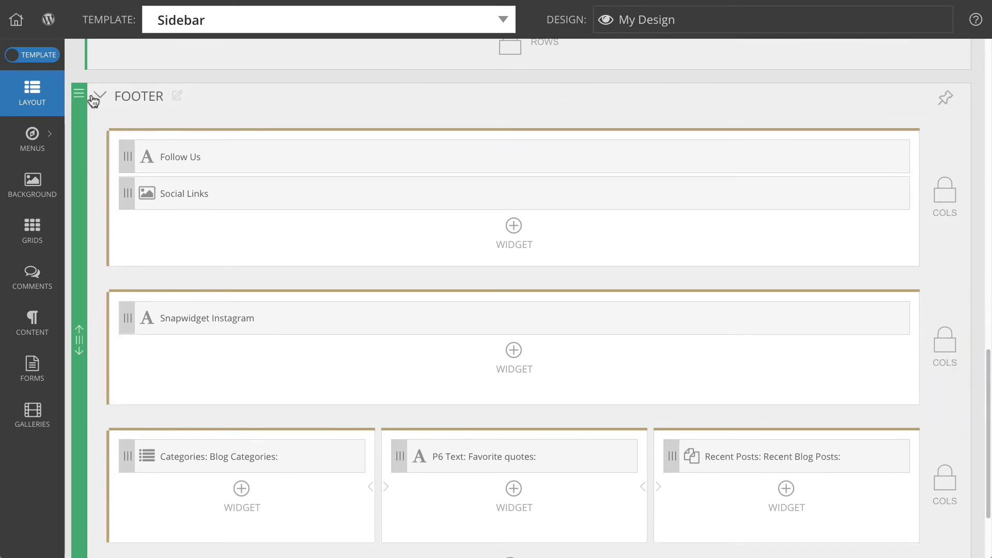
pyautogui.click(114, 97)
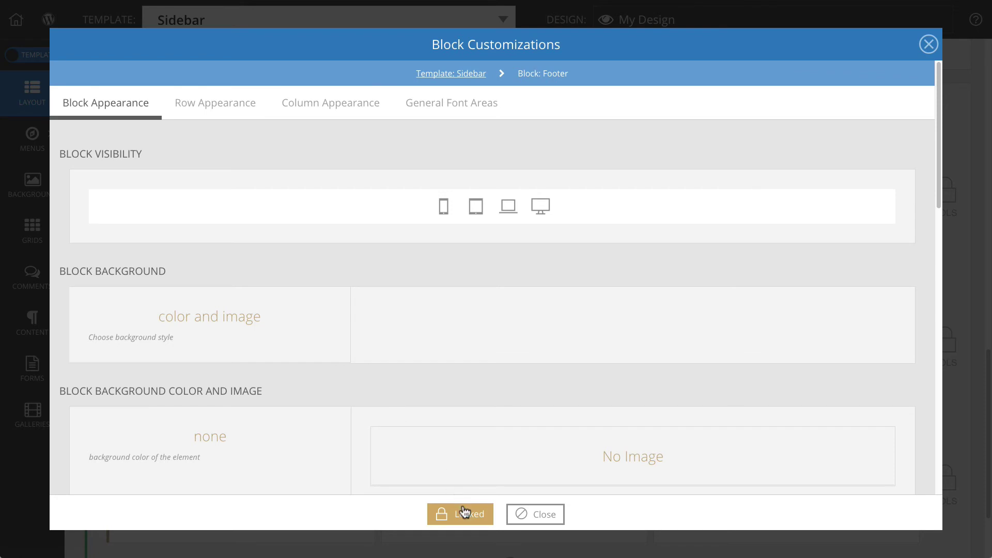
pyautogui.moveTo(465, 514)
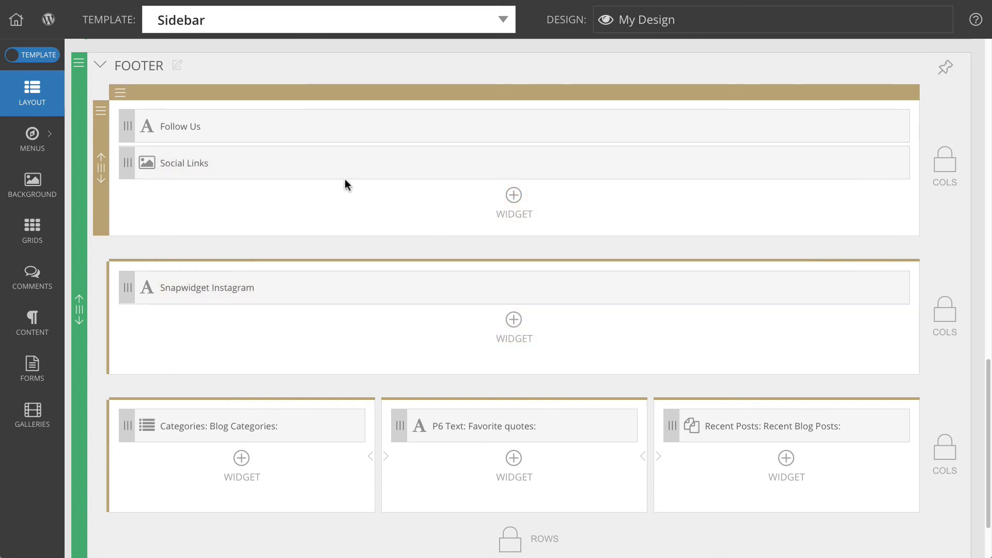
# Change the Follow Us widget's title to 'Follow on Social', noting it is shared by 5 templates
pyautogui.click(258, 132)
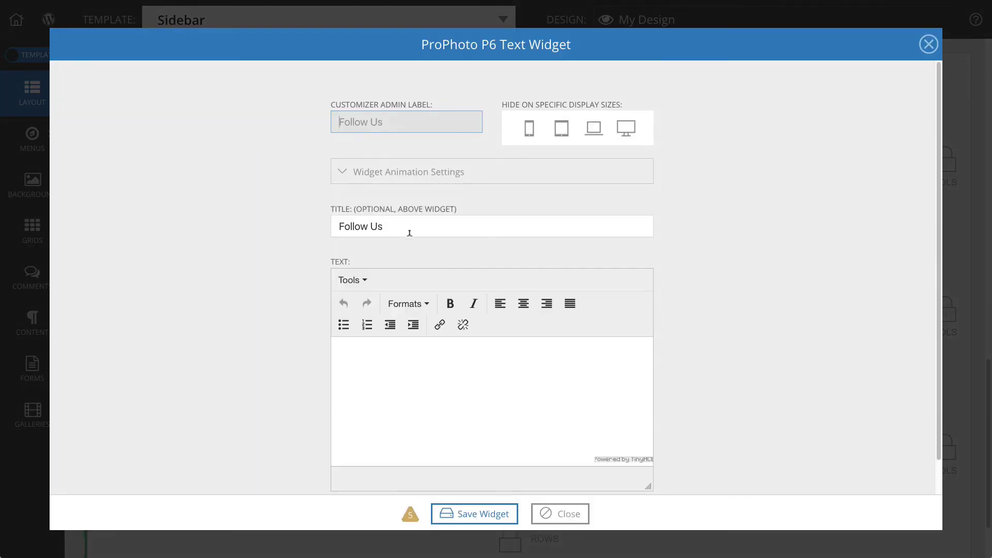
pyautogui.doubleClick(406, 222)
pyautogui.write('on Social')
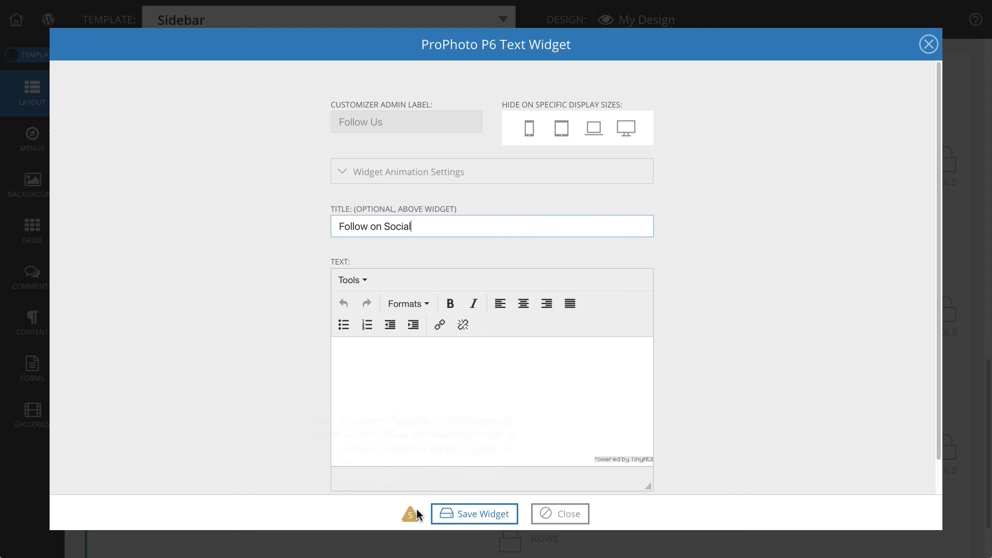
pyautogui.moveTo(415, 513)
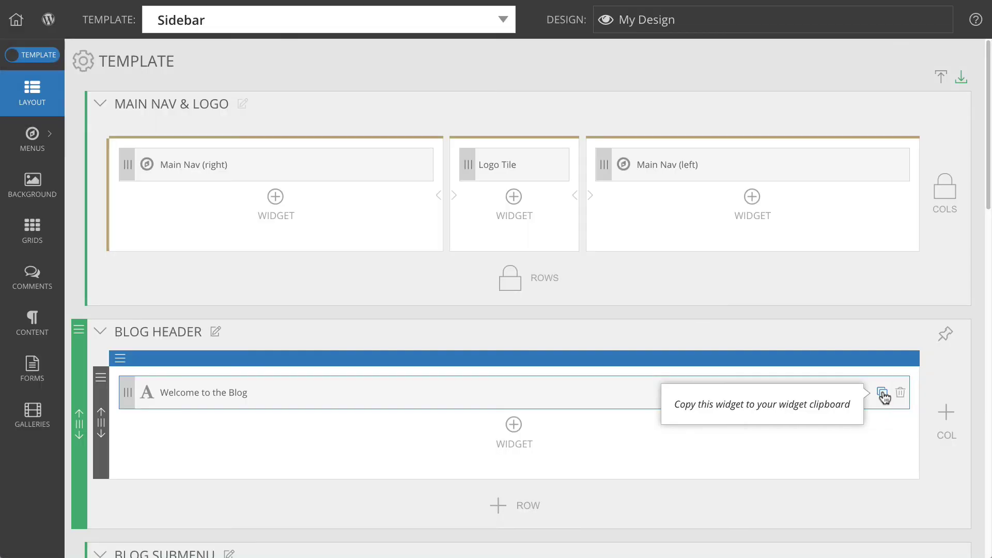
# Paste a copy of the Welcome to the Blog widget, changing its label to 'Info page' and its text to 'INFO PAGE'
pyautogui.click(882, 394)
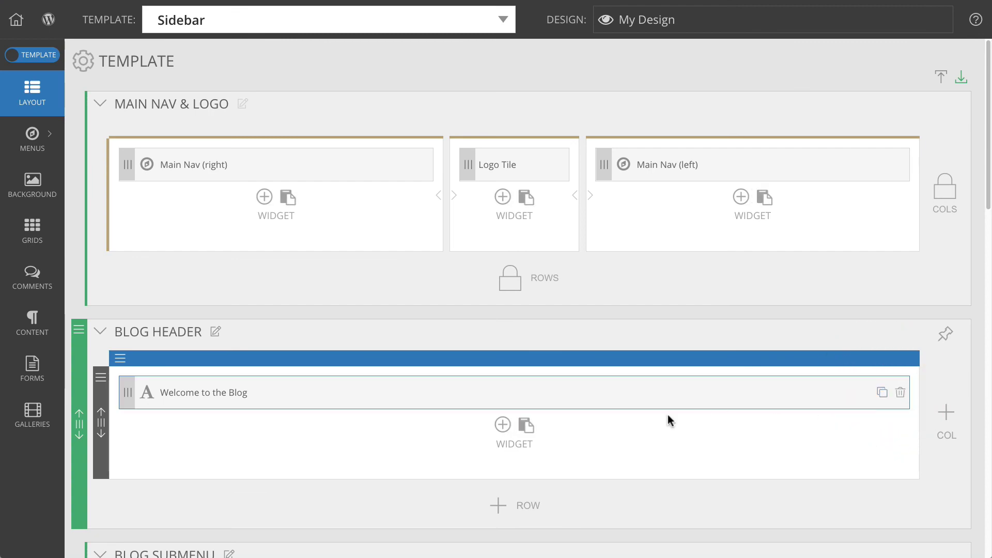
pyautogui.click(526, 426)
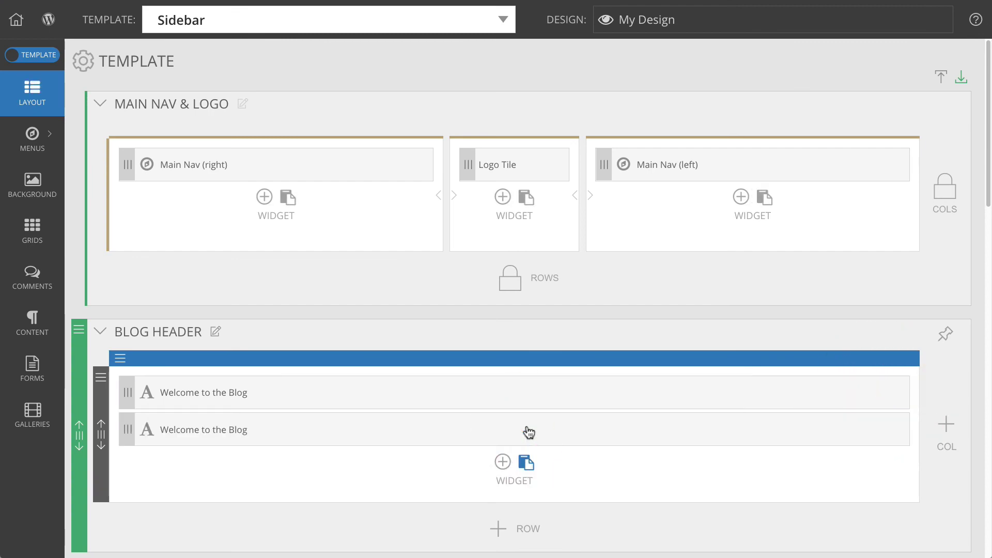
pyautogui.click(423, 427)
pyautogui.doubleClick(422, 122)
pyautogui.write('Info page')
pyautogui.doubleClick(370, 351)
pyautogui.write('INFO PAGE')
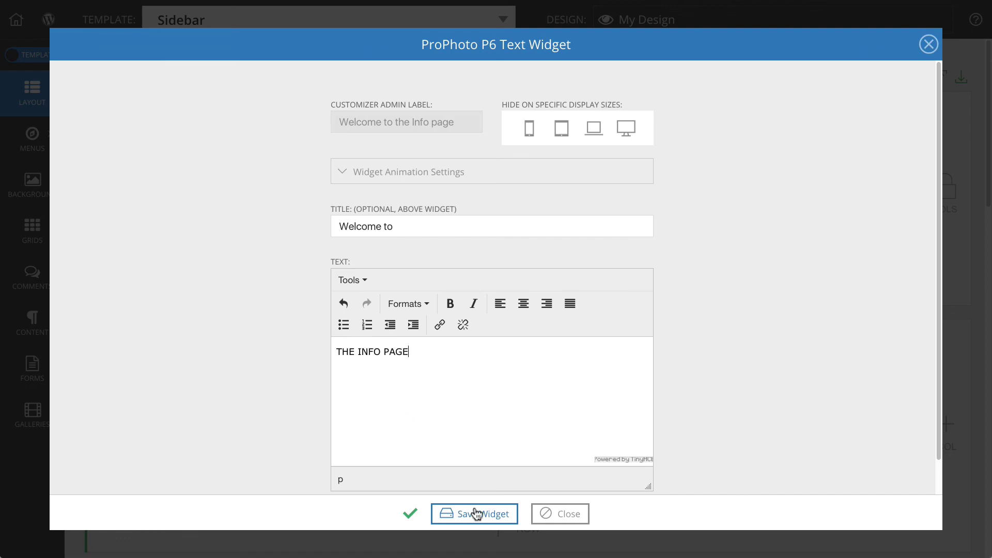
# Save the edited copy and delete the original Welcome to the Blog widget from the Blog Header
pyautogui.click(480, 514)
pyautogui.click(557, 514)
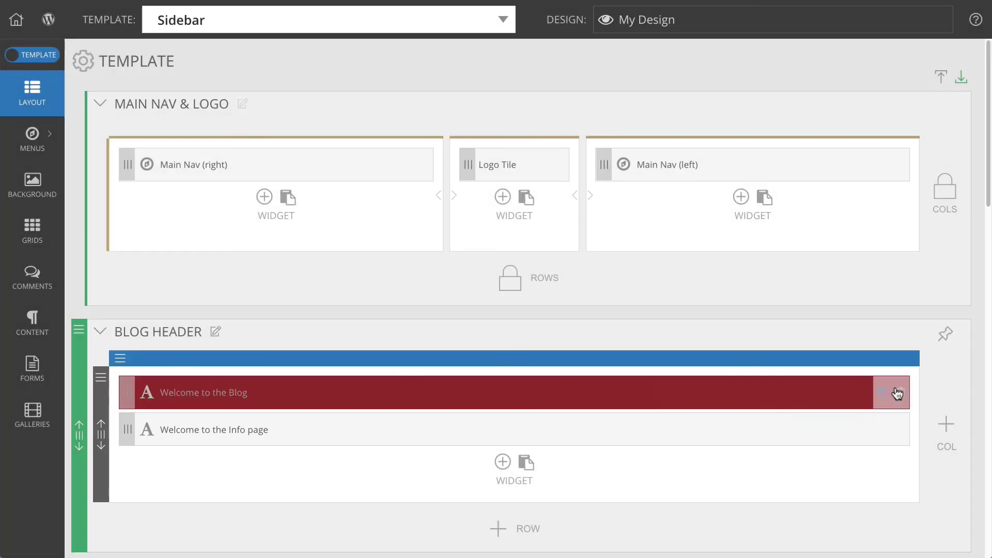
pyautogui.click(899, 393)
pyautogui.click(592, 310)
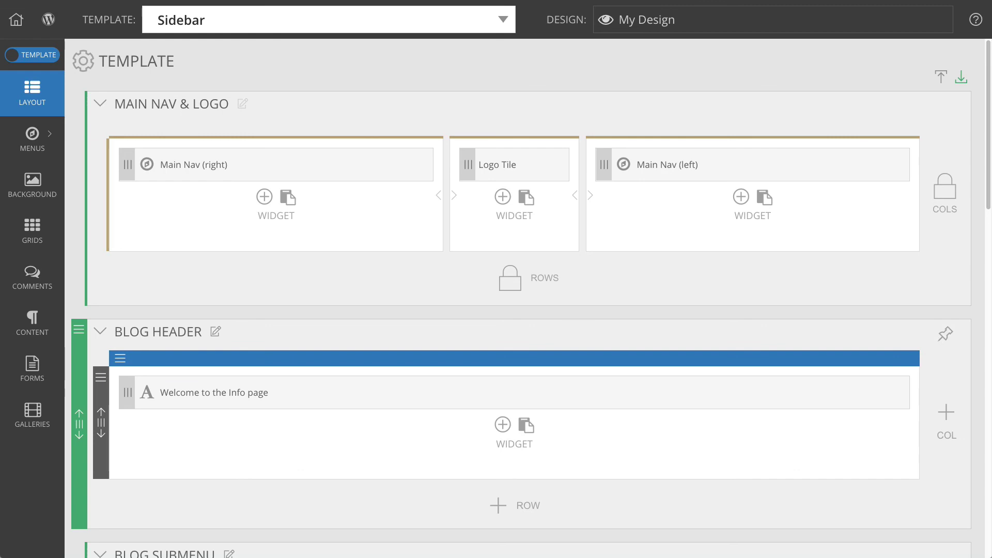